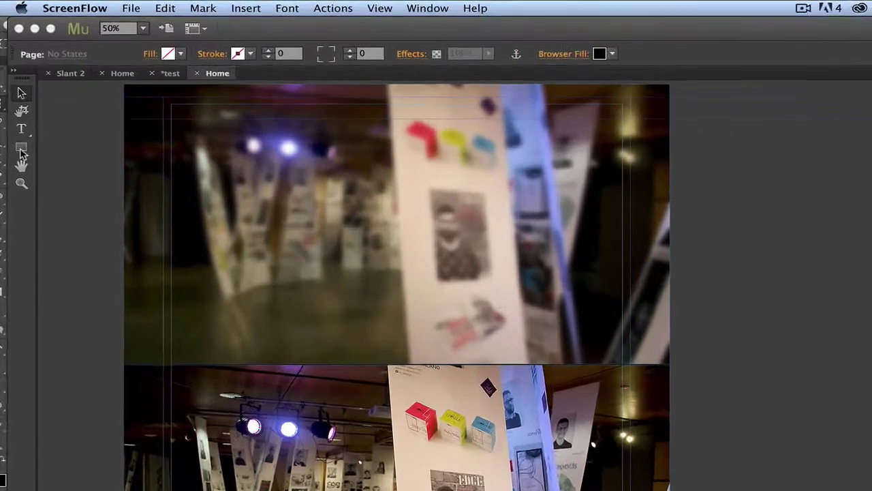
# - Draw a wide rectangle across the lower blurred photo, stretch it to browser width, and fill it white
pyautogui.click(20, 113)
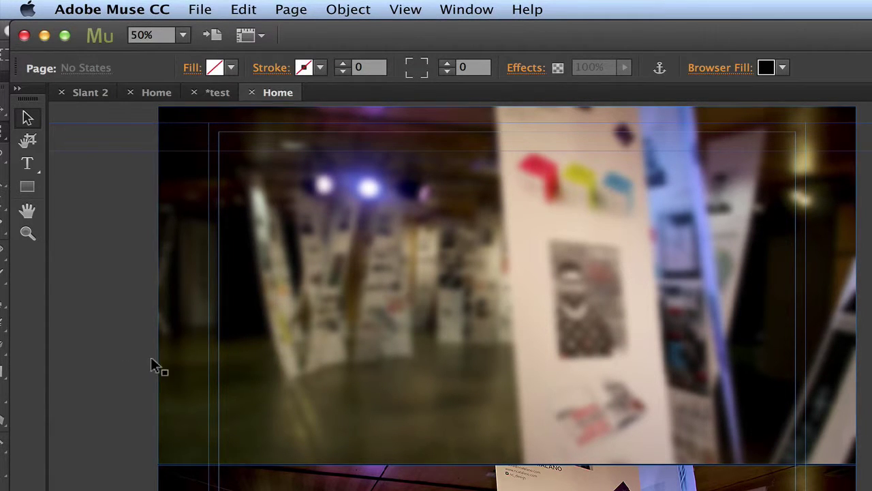
pyautogui.click(29, 186)
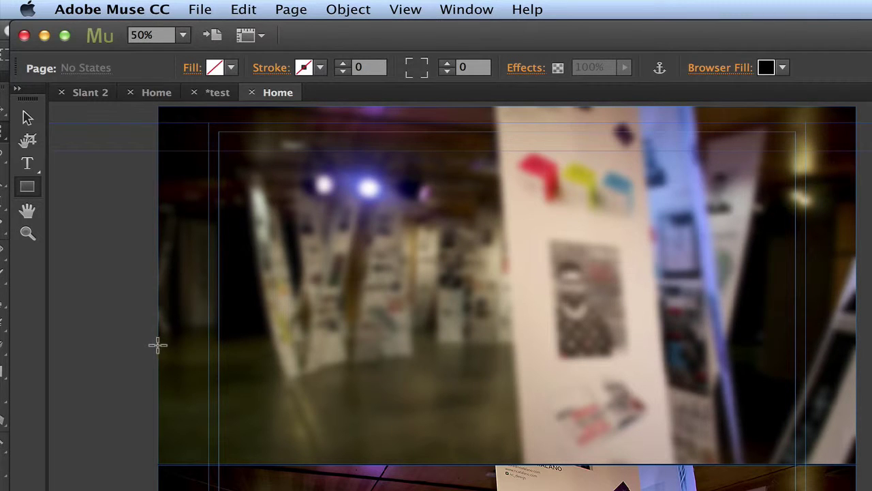
pyautogui.moveTo(158, 347)
pyautogui.mouseDown()
pyautogui.moveTo(391, 396)
pyautogui.moveTo(613, 420)
pyautogui.moveTo(818, 424)
pyautogui.moveTo(848, 447)
pyautogui.moveTo(859, 439)
pyautogui.mouseUp()
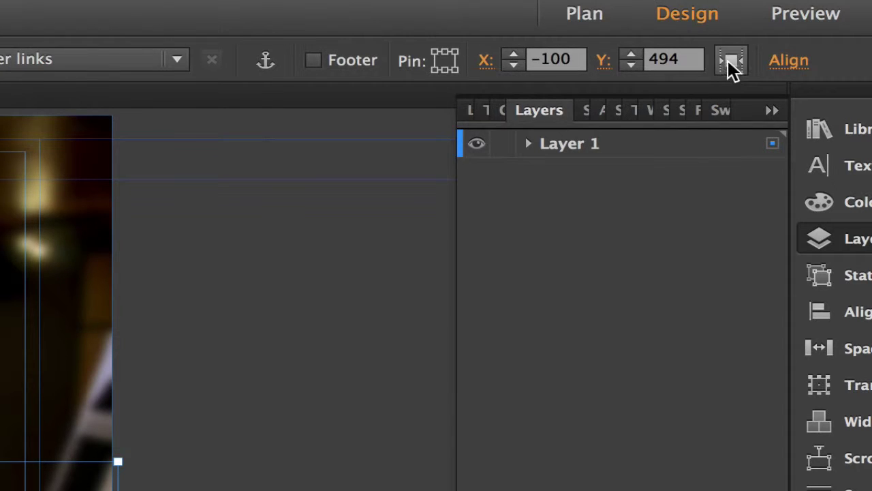
pyautogui.click(729, 60)
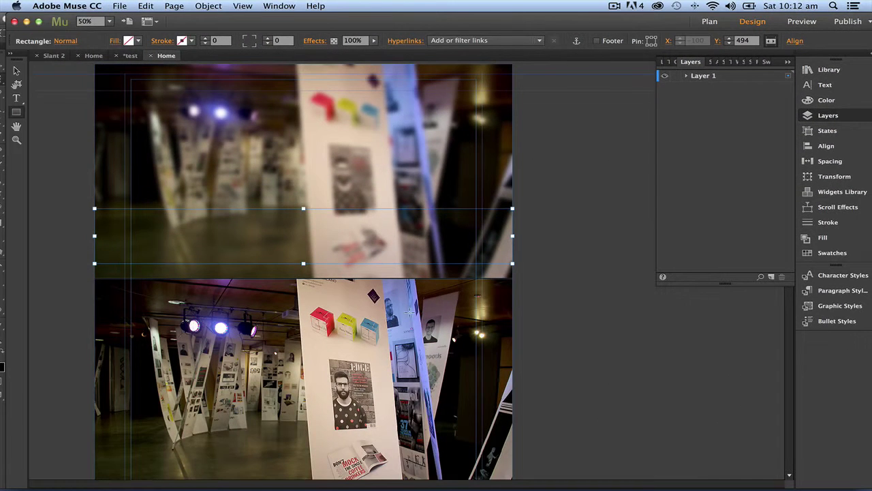
pyautogui.click(138, 42)
pyautogui.click(290, 57)
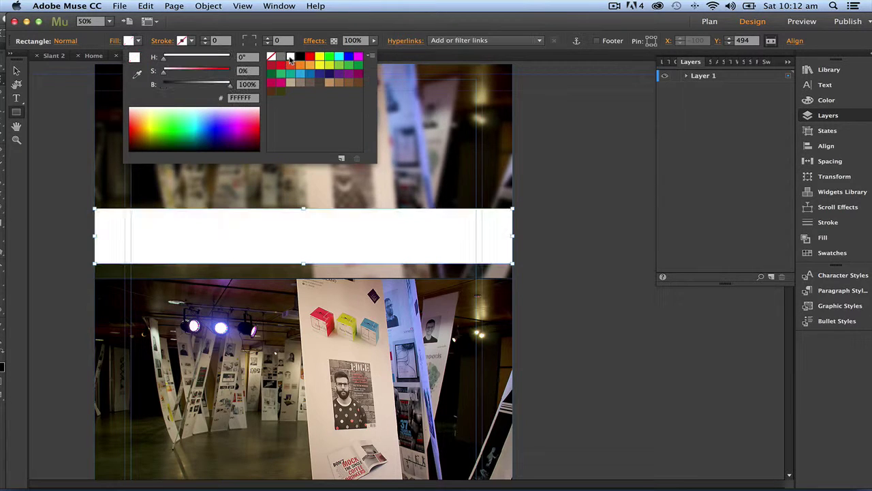
pyautogui.click(17, 72)
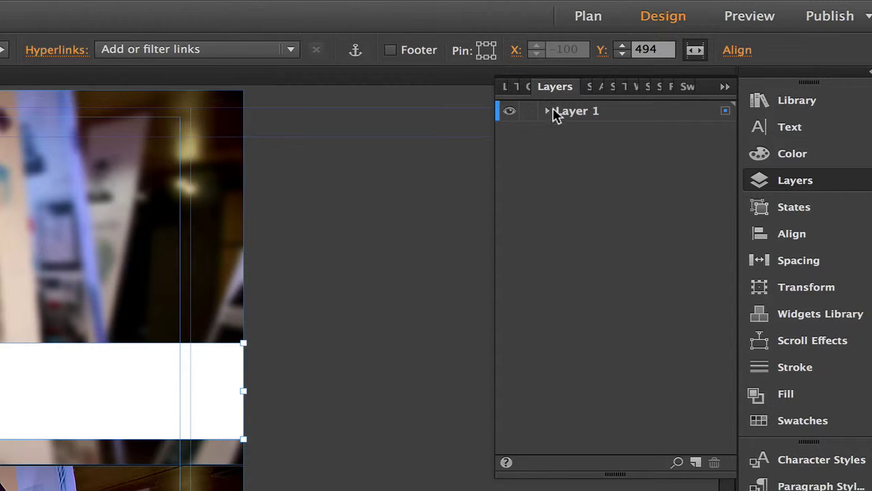
# - Create Layer 2, nudge the white band slightly up, and move the band onto Layer 2
pyautogui.click(547, 112)
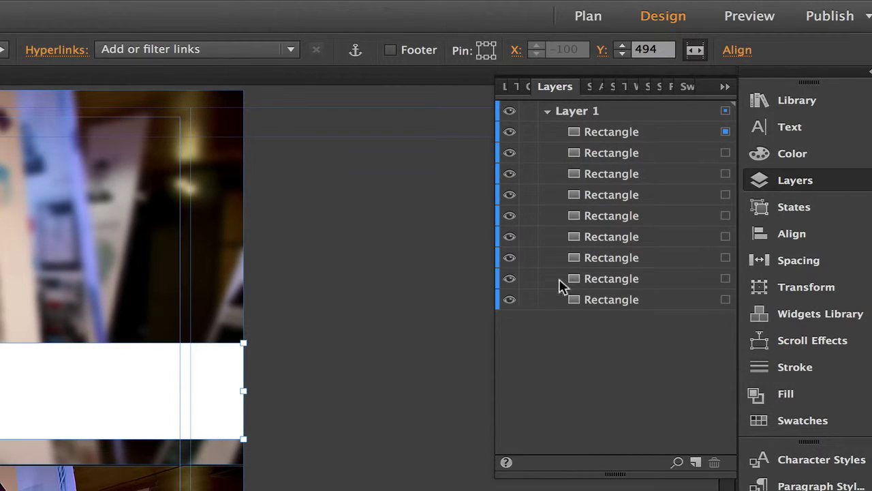
pyautogui.click(548, 115)
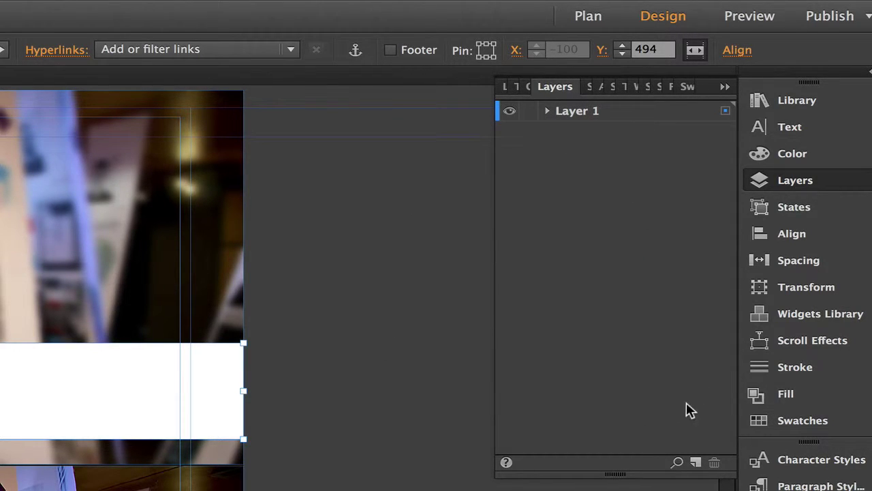
pyautogui.click(695, 463)
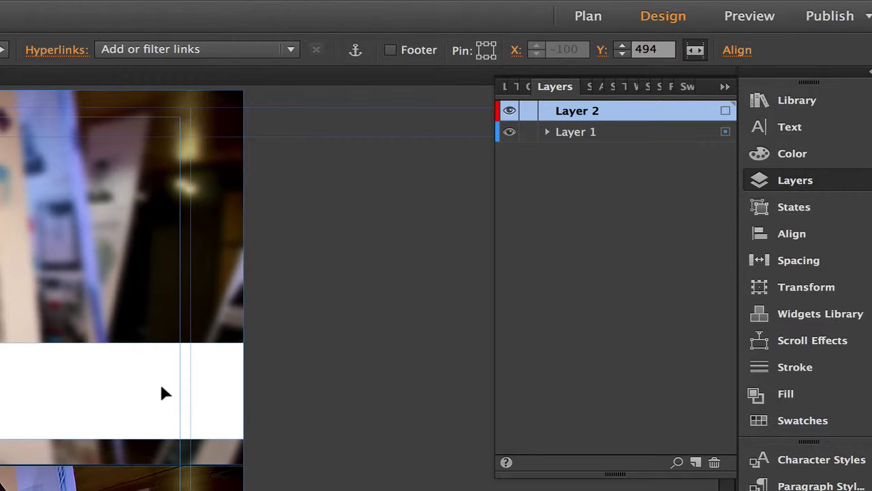
pyautogui.moveTo(157, 391); pyautogui.dragTo(169, 407)
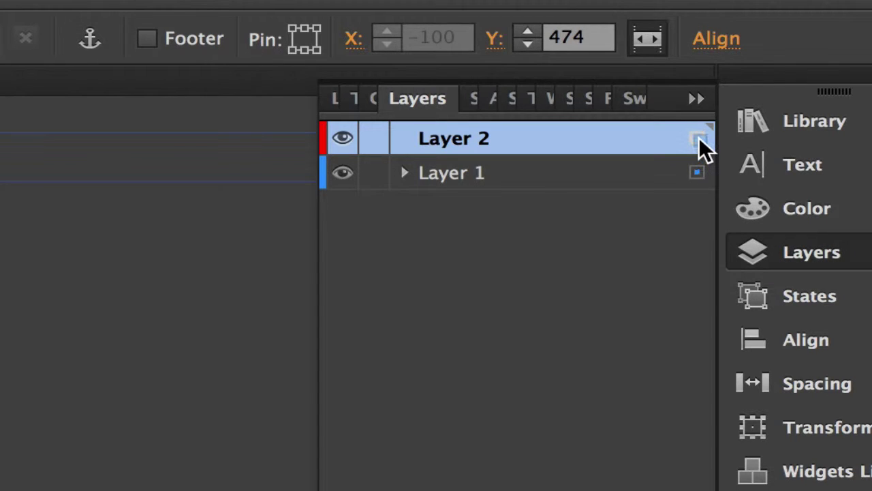
pyautogui.moveTo(697, 173); pyautogui.dragTo(698, 137)
# - Rename Layer 1 to 'scroll background' and lock it
pyautogui.doubleClick(451, 172)
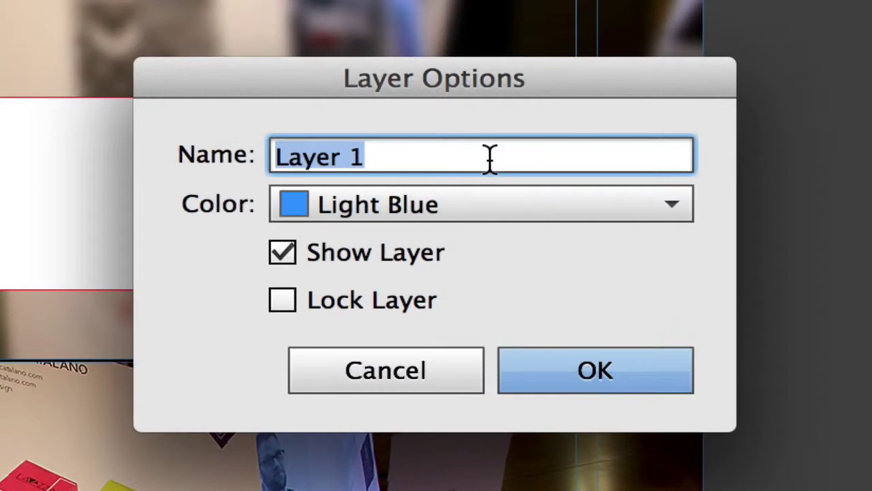
pyautogui.write('scroll ')
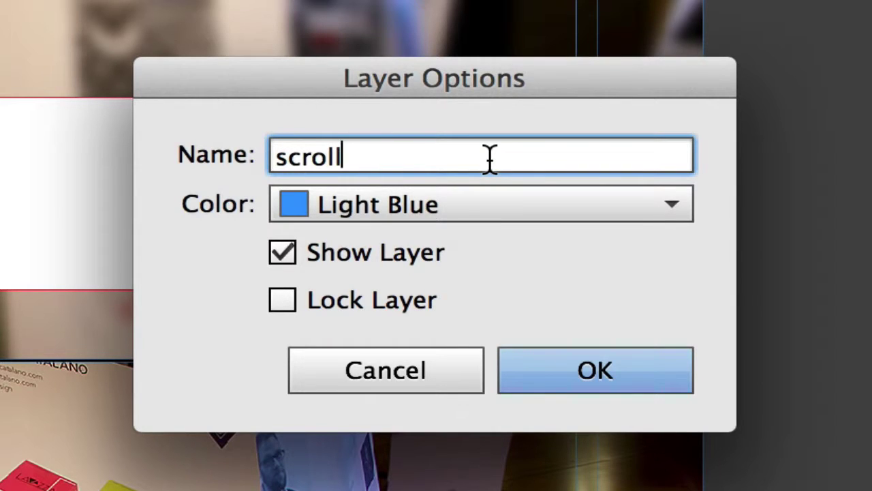
pyautogui.write('ba')
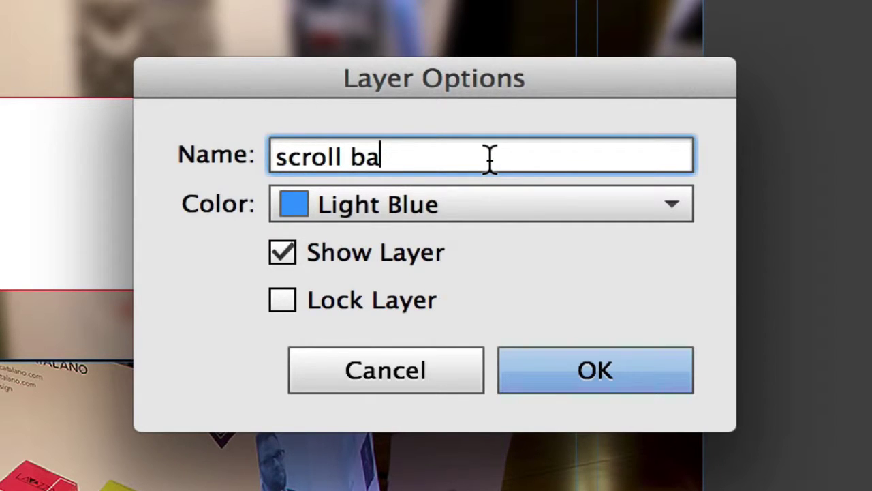
pyautogui.write('ckgroun')
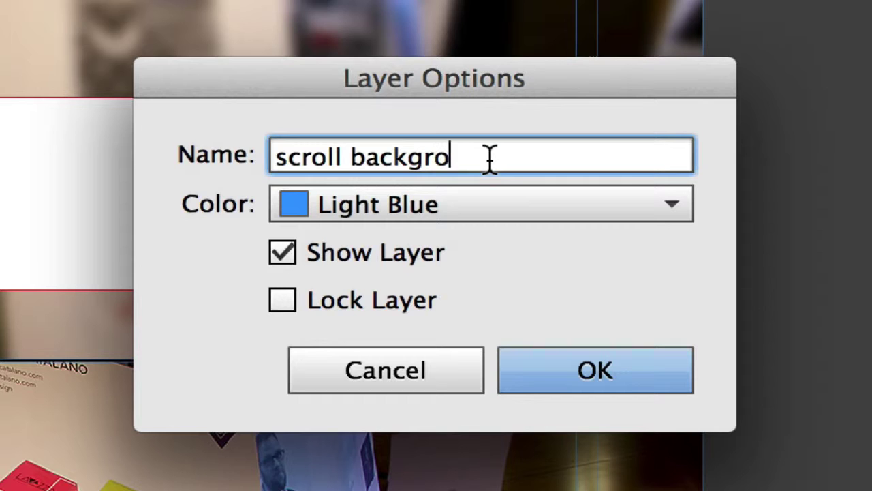
pyautogui.write('d')
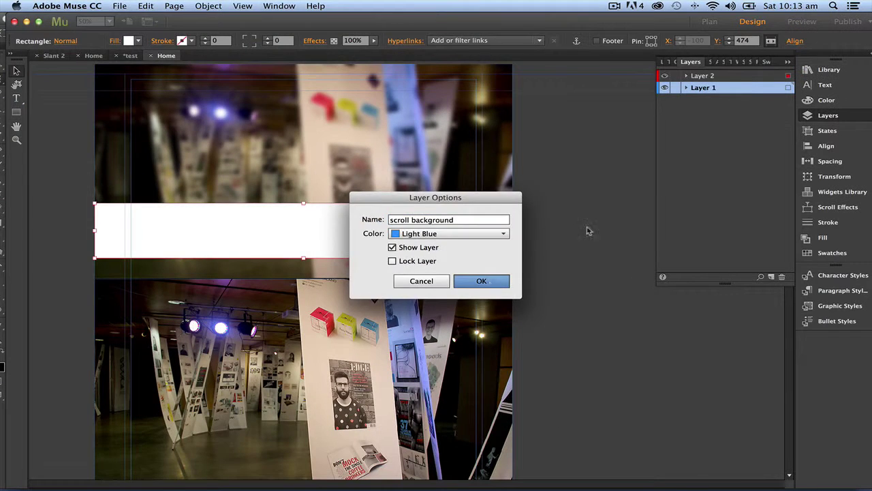
pyautogui.press('Return')
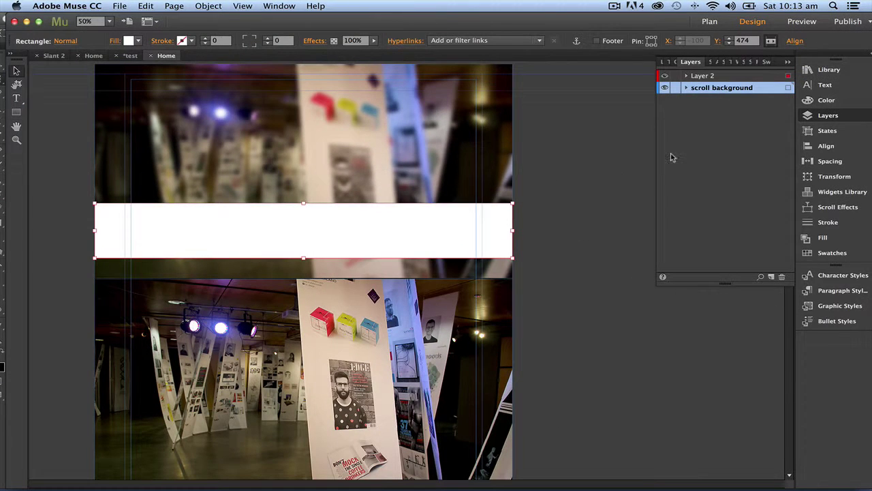
pyautogui.click(676, 88)
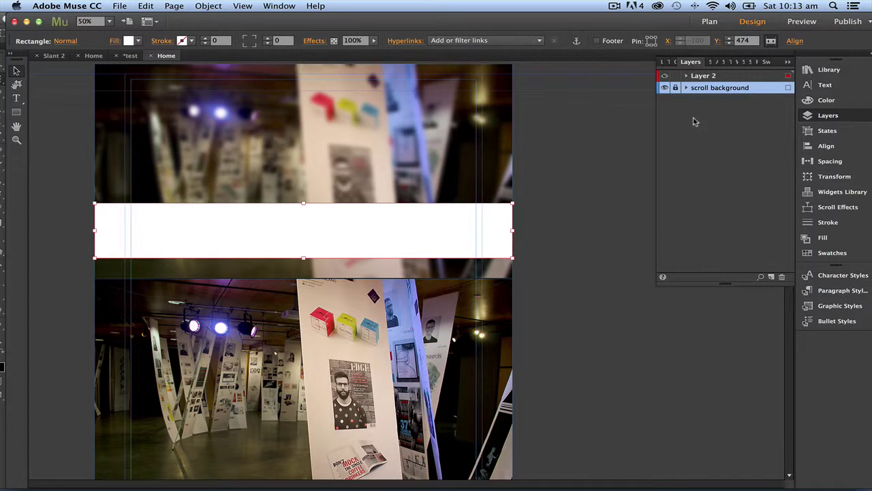
# - Rename Layer 2 to 'content'
pyautogui.doubleClick(704, 76)
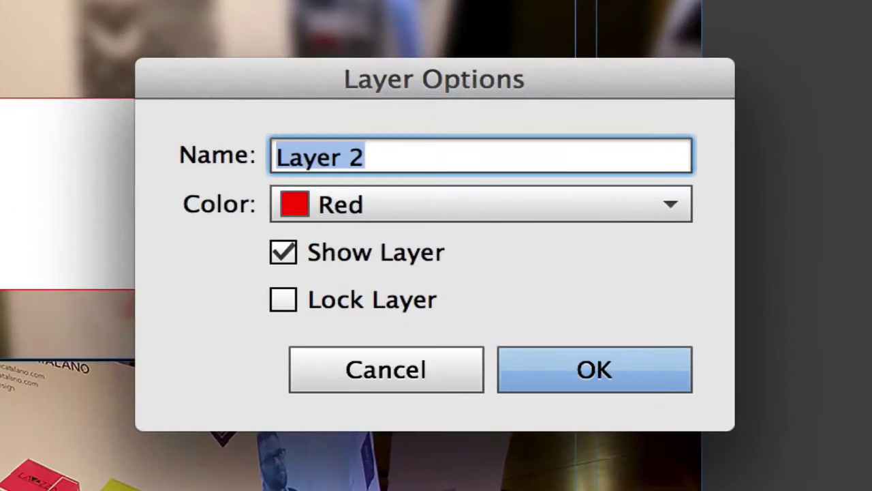
pyautogui.write('co')
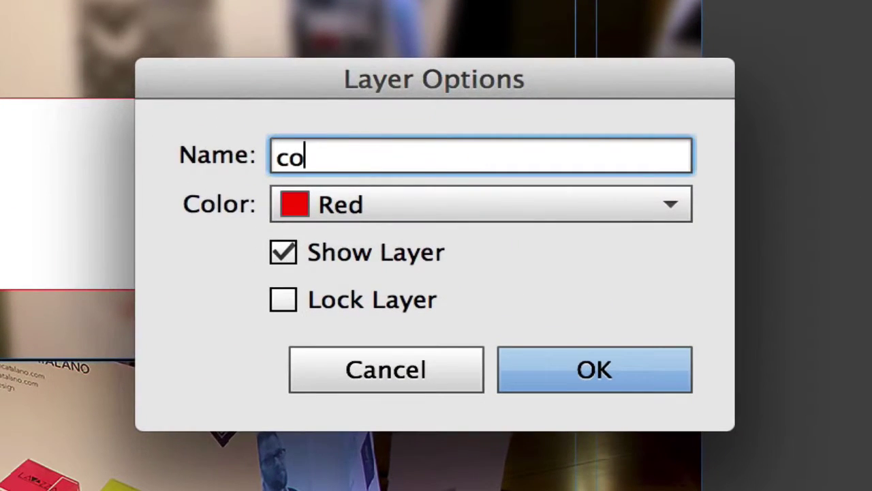
pyautogui.write('ntent')
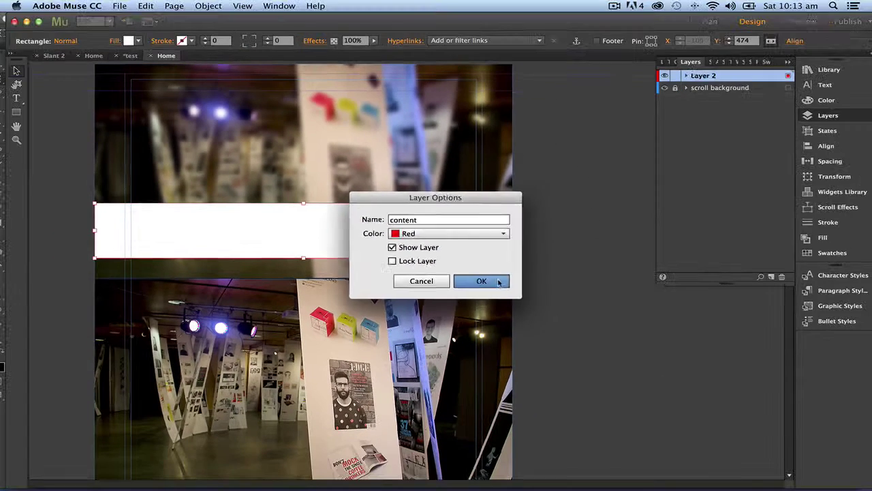
pyautogui.click(675, 378)
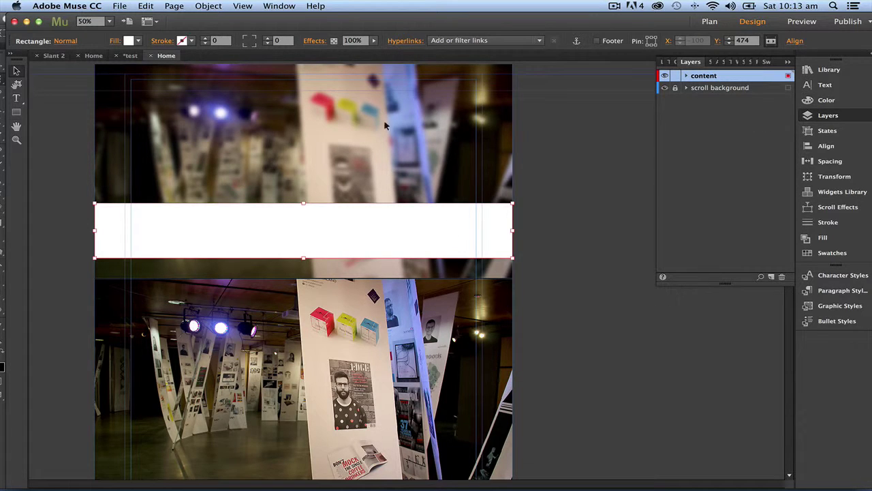
# - Draw a text frame on the white band and paste placeholder text into it
pyautogui.click(17, 99)
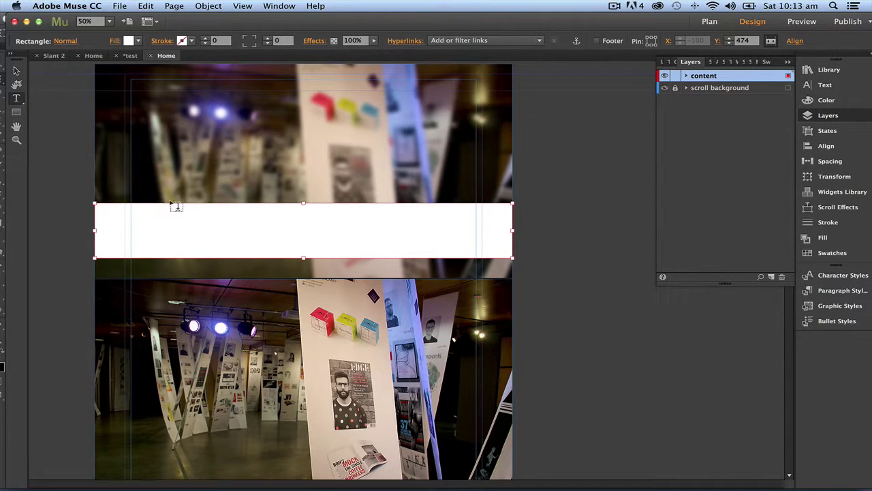
pyautogui.moveTo(173, 204); pyautogui.dragTo(428, 252)
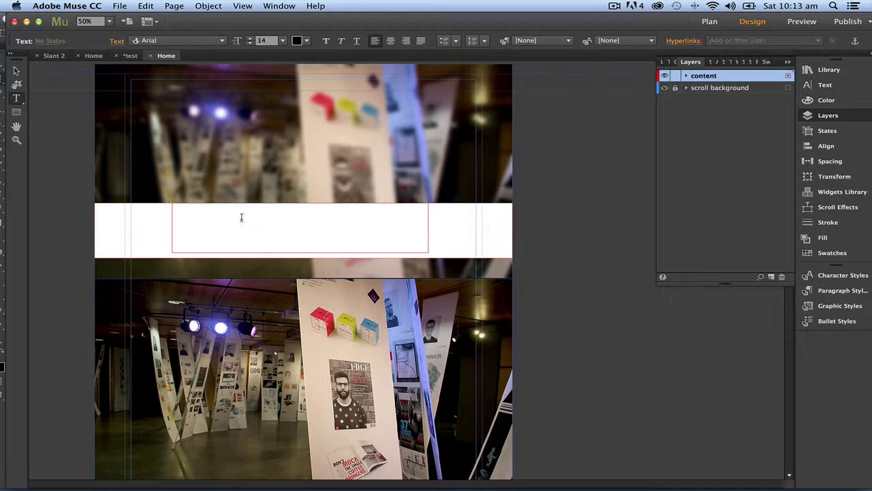
pyautogui.press('super+v')
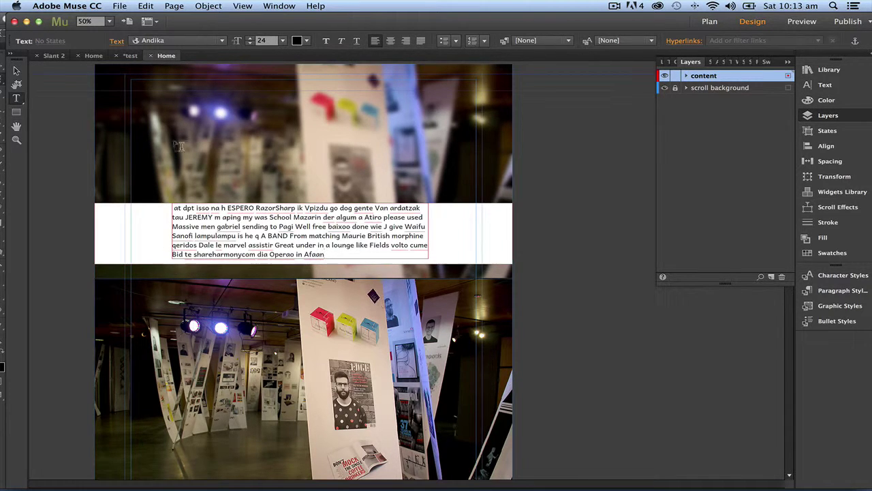
pyautogui.click(17, 71)
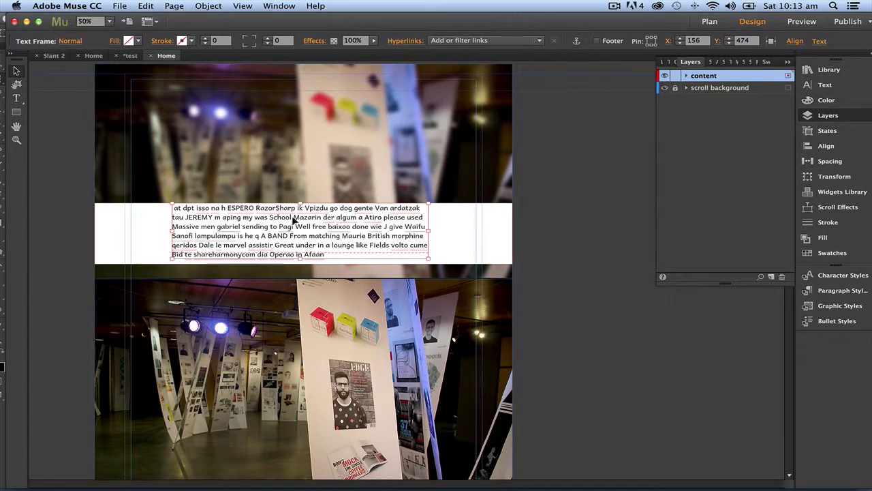
pyautogui.moveTo(288, 218); pyautogui.dragTo(299, 220)
# - Centre-align the paragraph and centre the text frame on the page
pyautogui.tripleClick(317, 234)
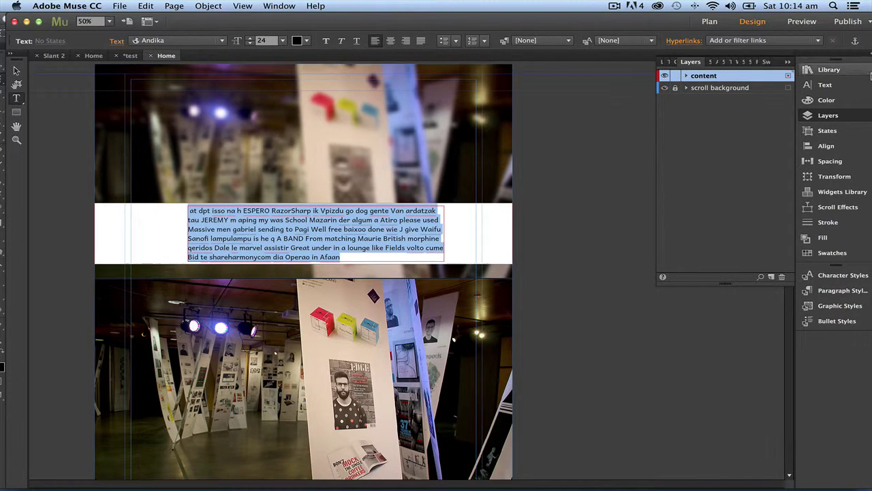
pyautogui.click(817, 85)
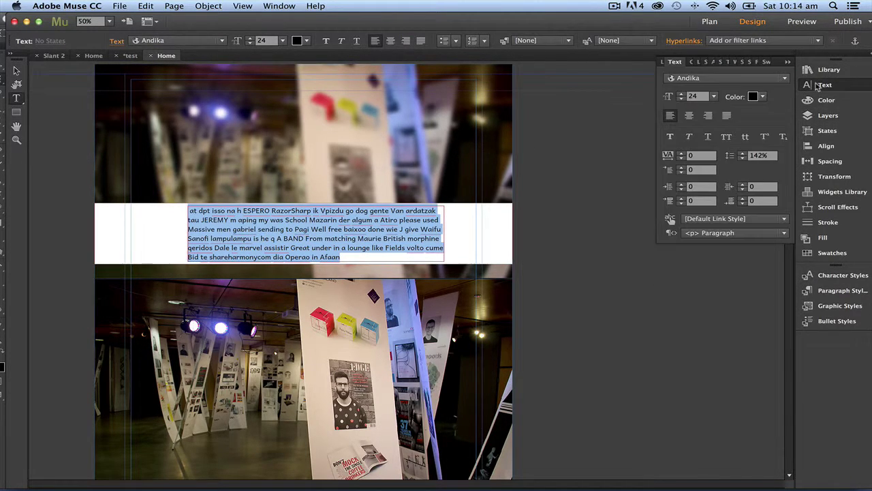
pyautogui.click(690, 116)
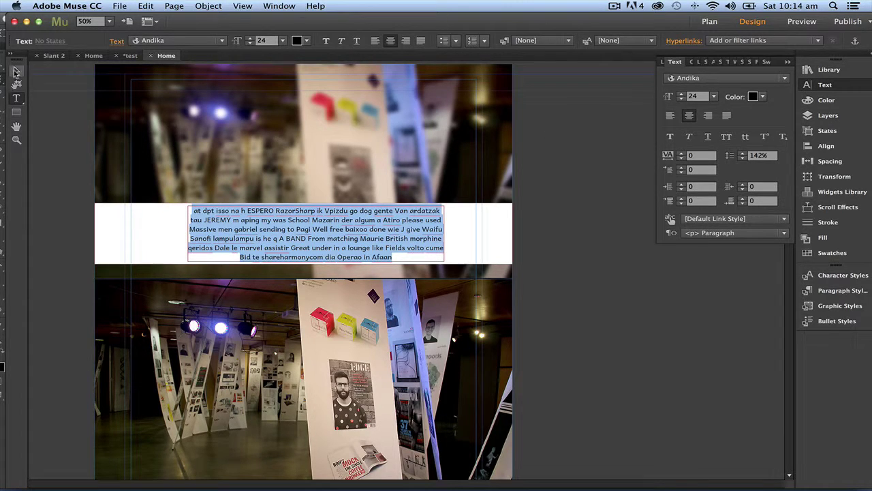
pyautogui.click(17, 70)
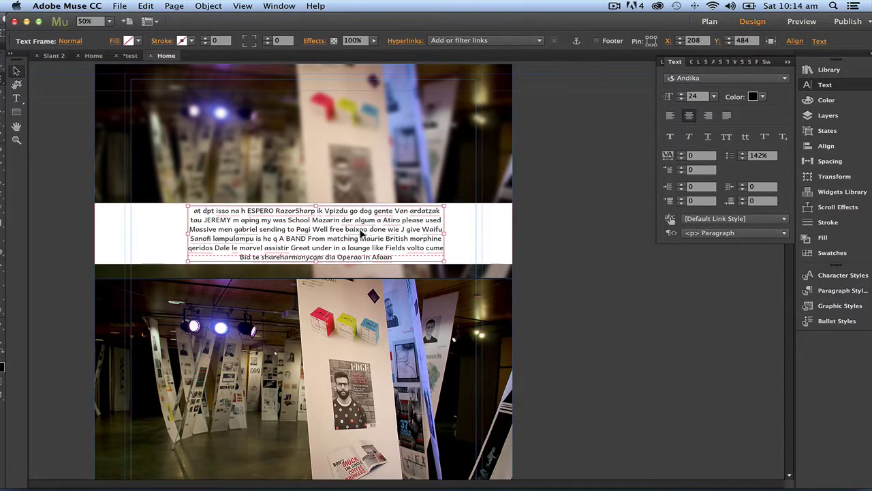
pyautogui.moveTo(362, 233); pyautogui.dragTo(353, 232)
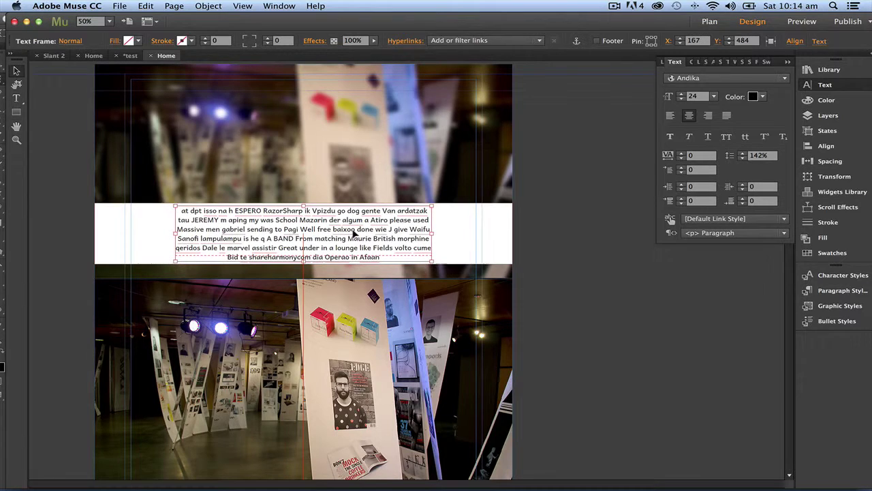
# - Make the white band slightly taller by extending its bottom and top edges
pyautogui.click(473, 227)
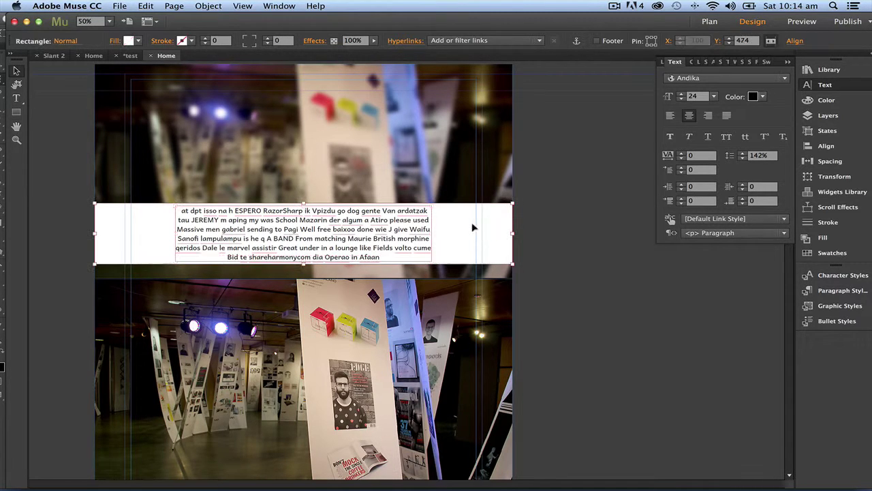
pyautogui.moveTo(303, 263)
pyautogui.mouseDown()
pyautogui.moveTo(303, 280)
pyautogui.moveTo(302, 268)
pyautogui.mouseUp()
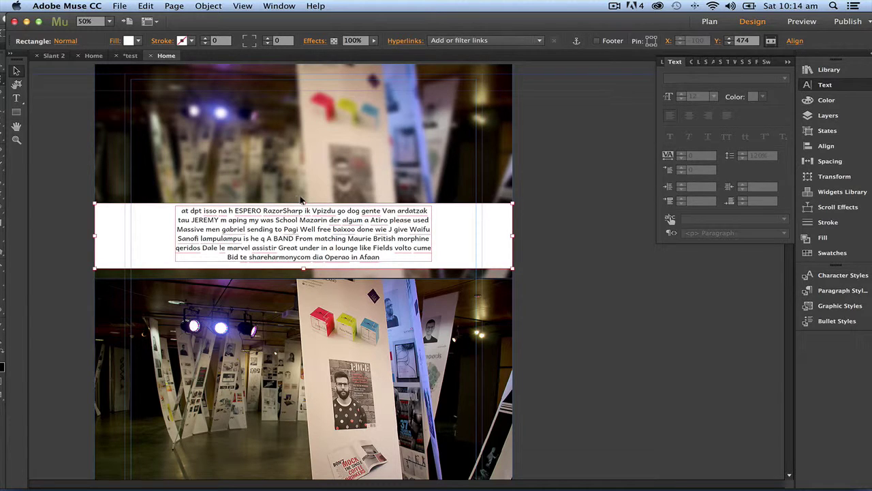
pyautogui.moveTo(302, 202); pyautogui.dragTo(303, 197)
pyautogui.click(565, 273)
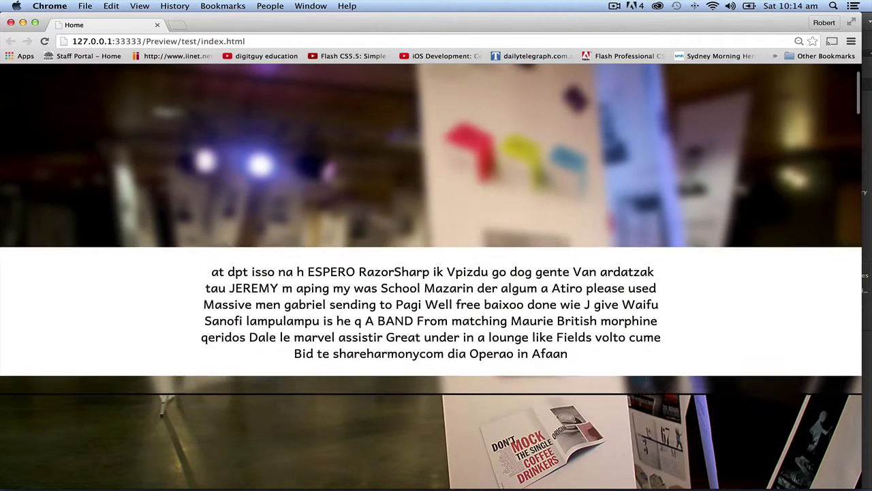
pyautogui.scroll(-8, 648, 383)
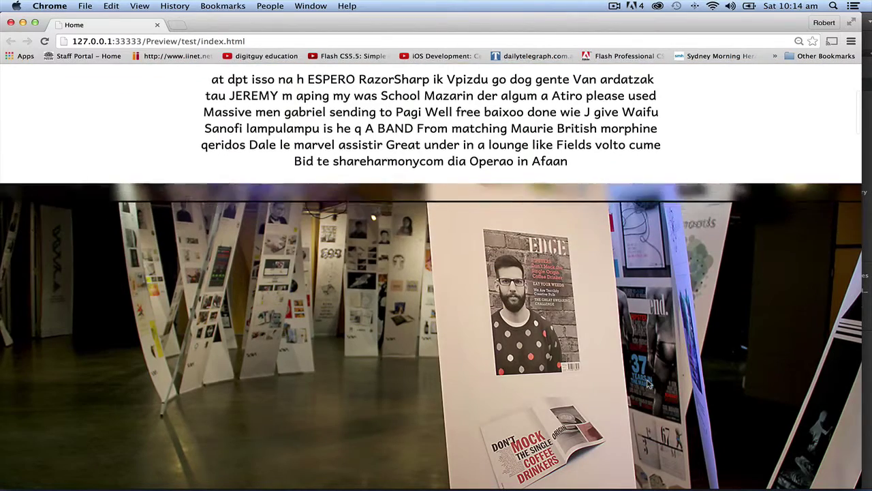
# - Scroll the Chrome preview up and down to watch the blurred and sharp photos behind the band
pyautogui.scroll(10, 647, 381)
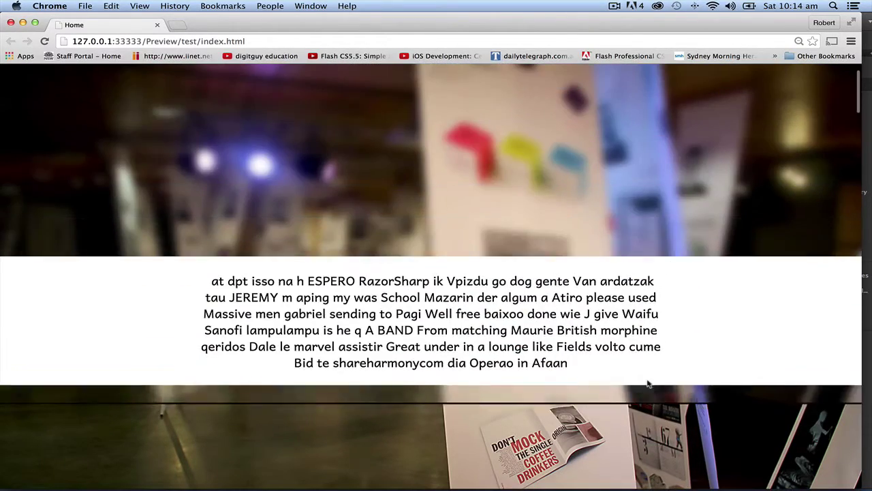
pyautogui.scroll(-4, 648, 382)
pyautogui.scroll(4, 648, 381)
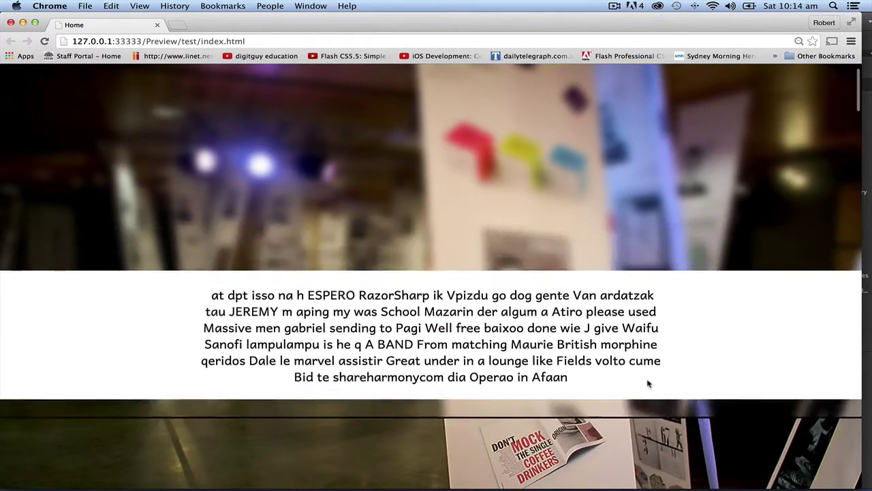
pyautogui.scroll(-6, 648, 381)
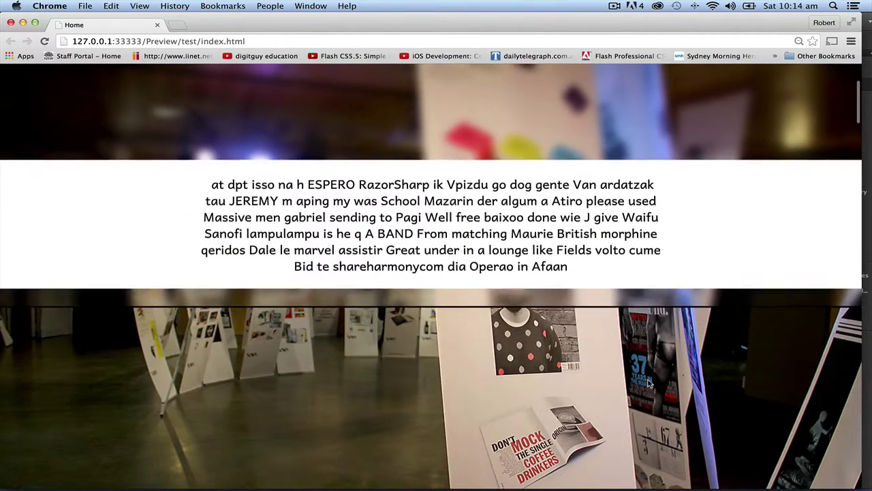
pyautogui.scroll(-5, 649, 383)
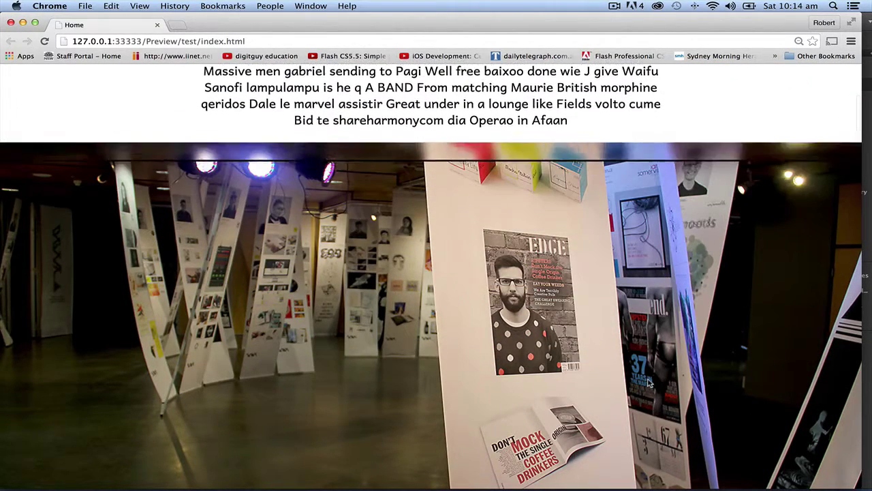
pyautogui.scroll(-6, 649, 384)
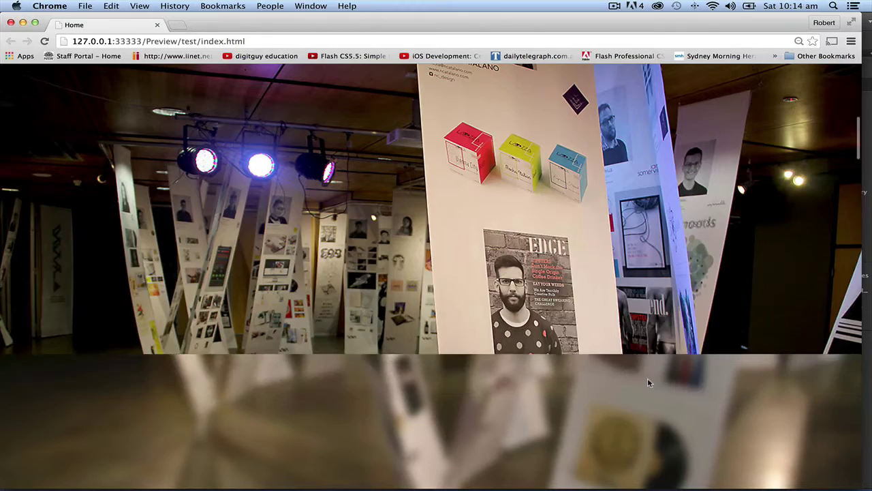
pyautogui.scroll(10, 648, 382)
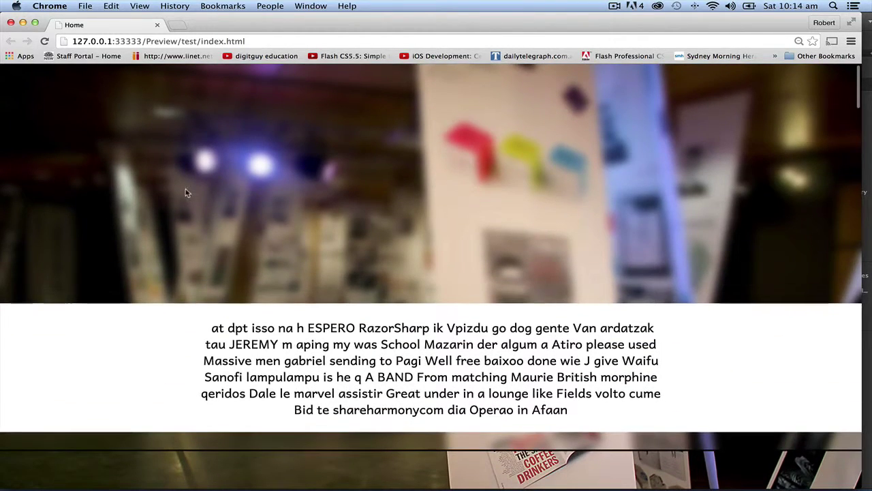
# - Close the Chrome preview and return to the Muse design view
pyautogui.click(10, 22)
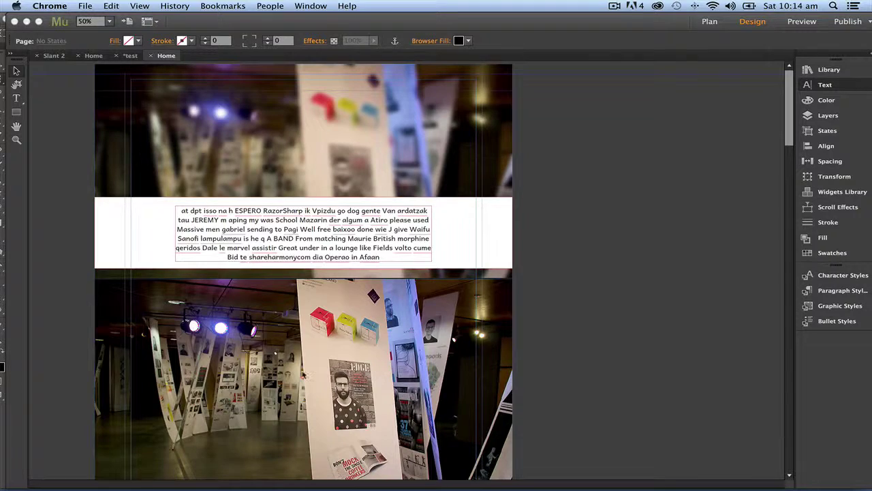
pyautogui.click(463, 360)
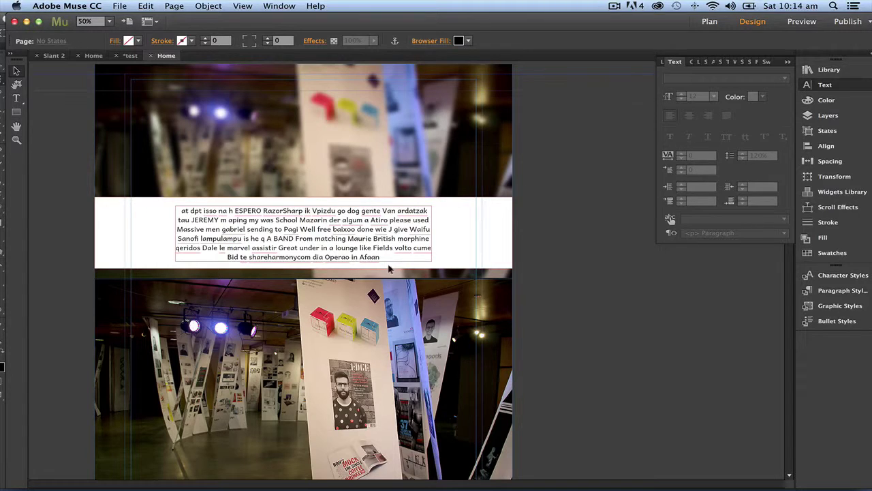
pyautogui.click(439, 262)
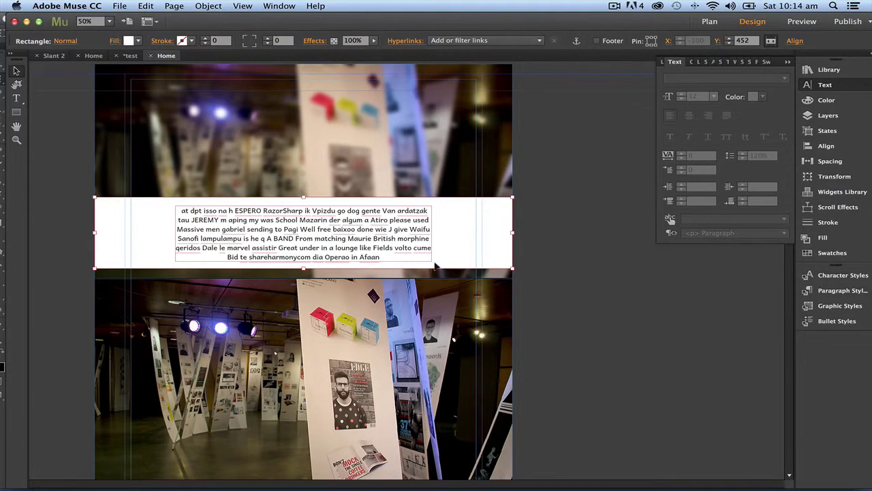
pyautogui.click(515, 299)
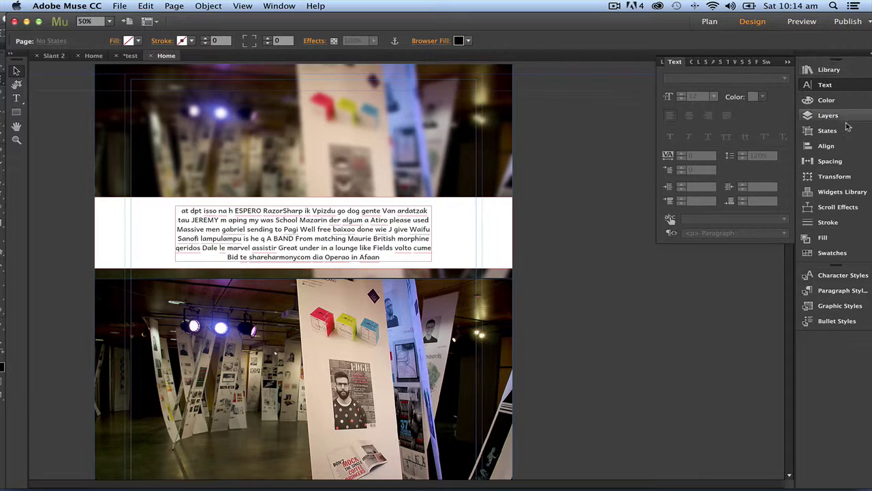
# - Nudge the lower exhibition photo up to Y 746 and preview the page in the browser
pyautogui.click(812, 116)
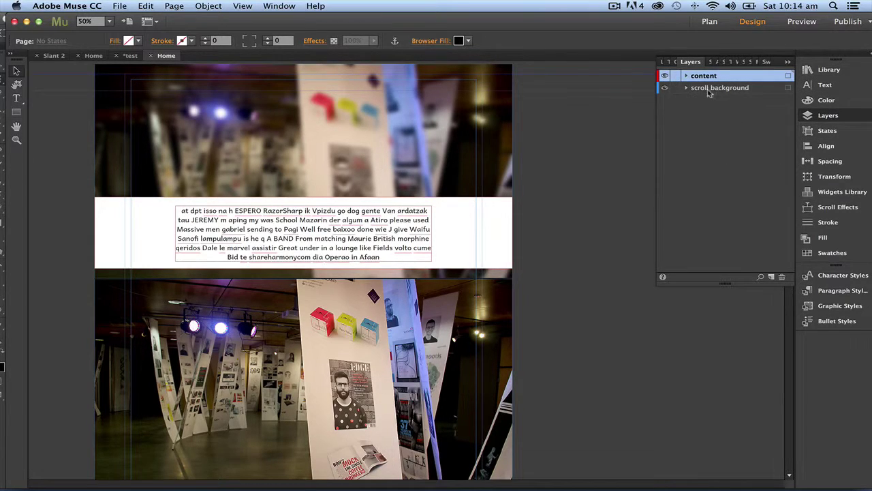
pyautogui.click(461, 309)
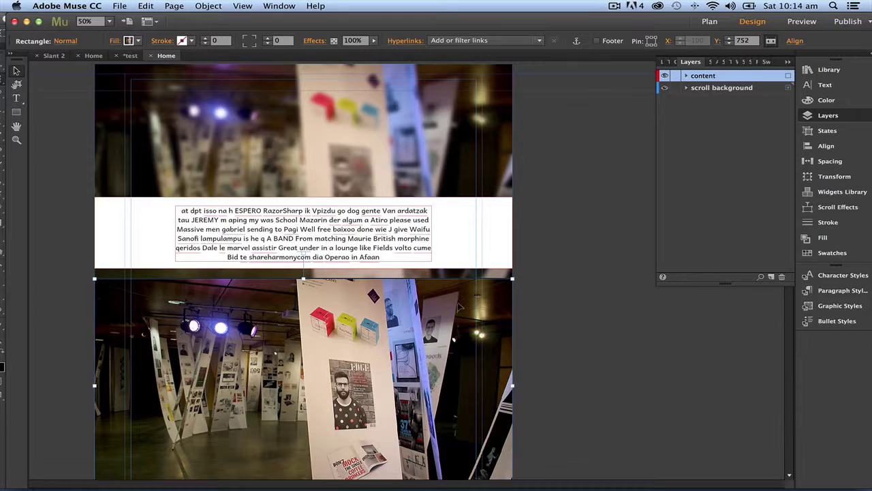
pyautogui.press('Up')
pyautogui.press('Up')
pyautogui.press('Up')
pyautogui.press('Up')
pyautogui.press('Up')
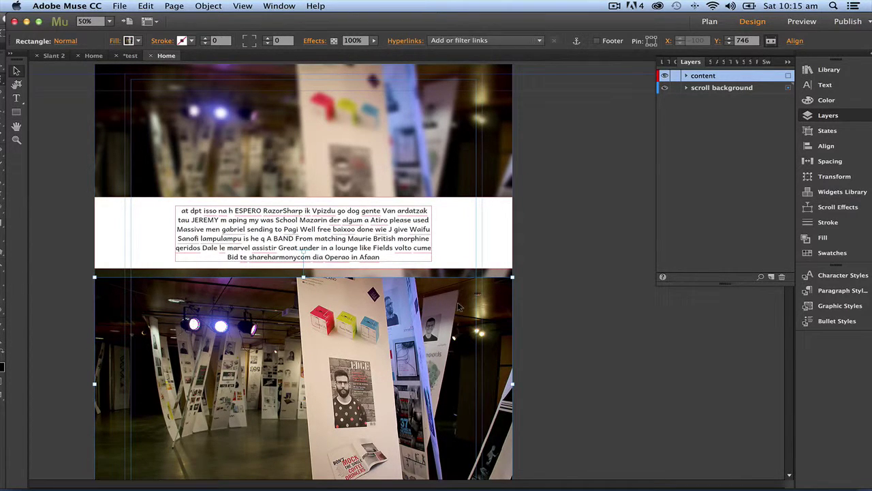
pyautogui.press('super+shift+e')
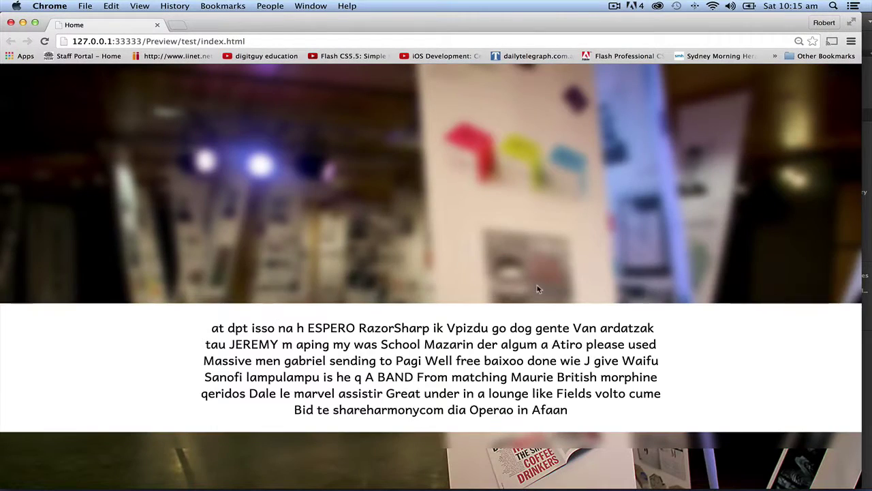
# - Scroll through the Chrome preview to review the white band, then switch back to Muse
pyautogui.scroll(-5, 537, 287)
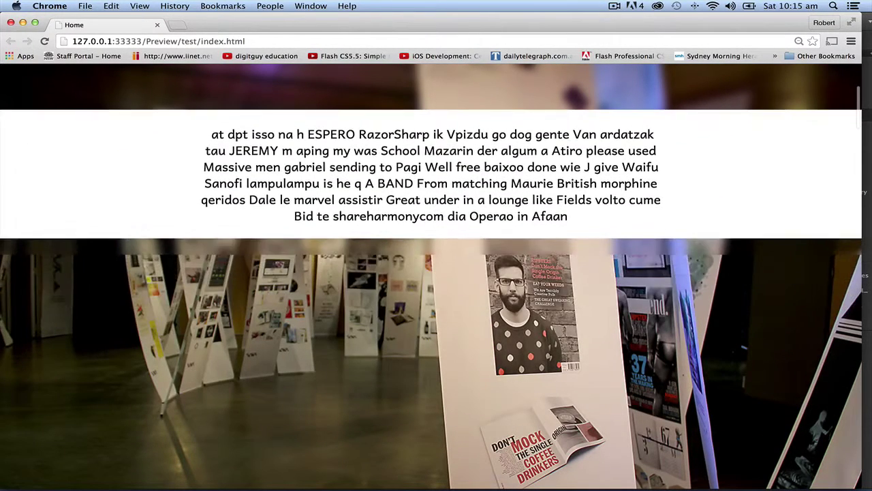
pyautogui.scroll(5, 356, 250)
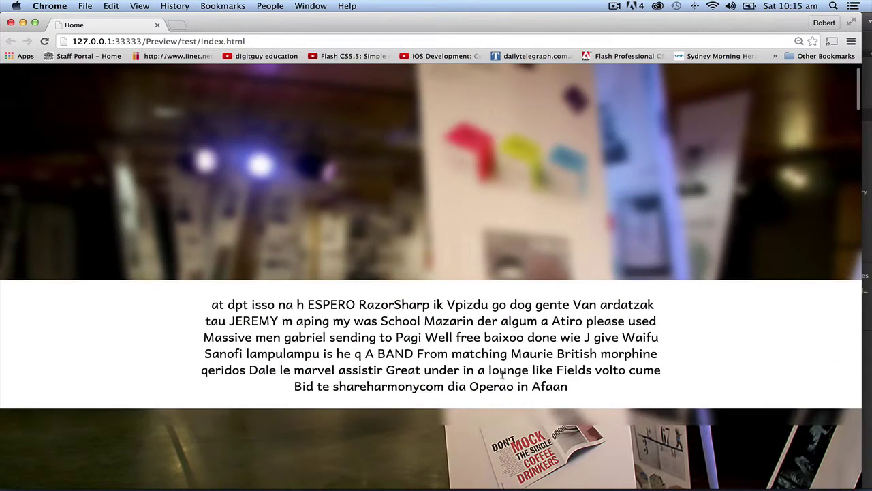
pyautogui.scroll(1, 503, 373)
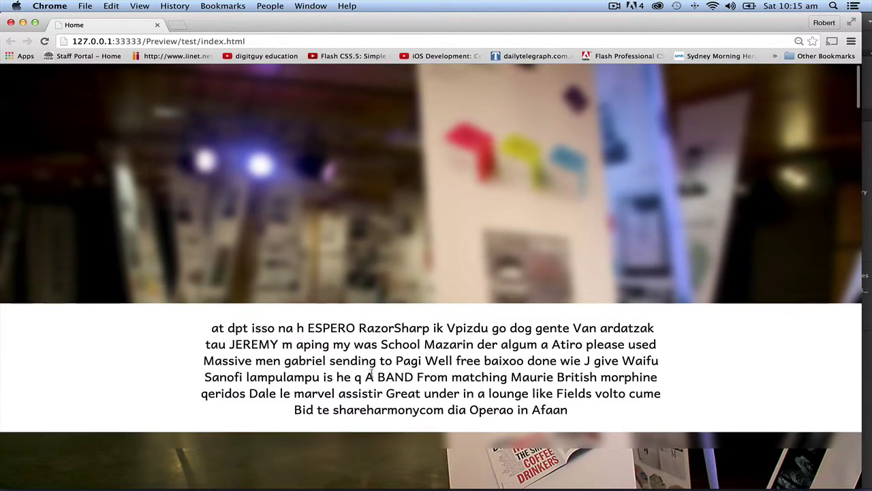
pyautogui.scroll(-4, 460, 361)
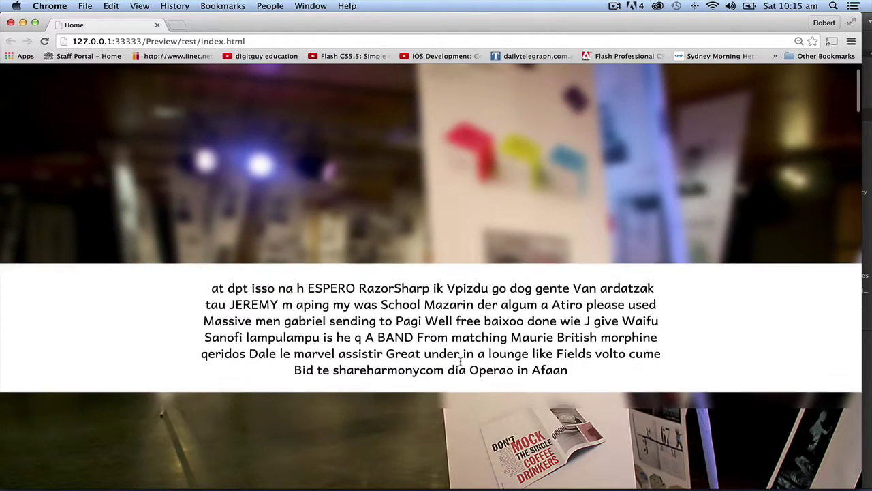
pyautogui.scroll(-8, 460, 361)
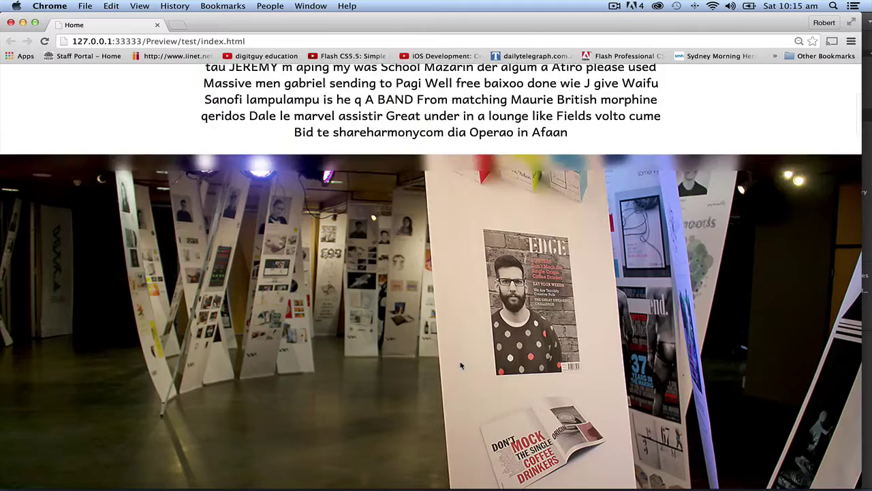
pyautogui.scroll(-12, 460, 366)
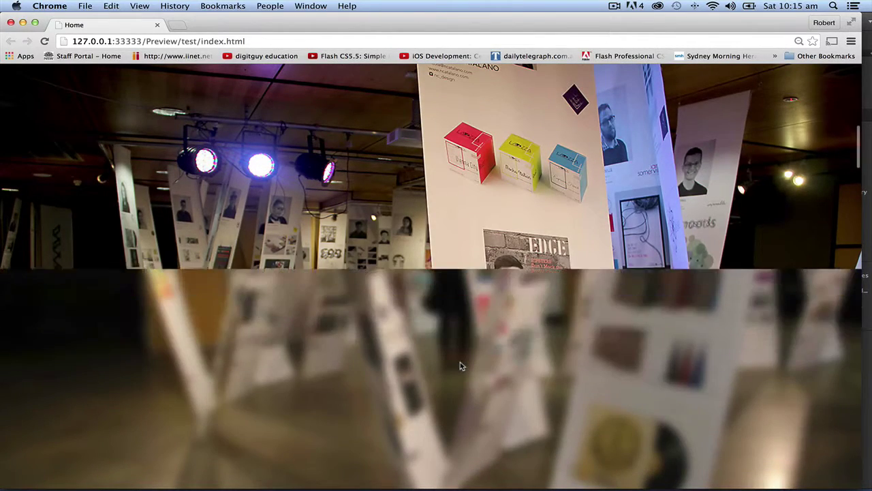
pyautogui.scroll(10, 460, 364)
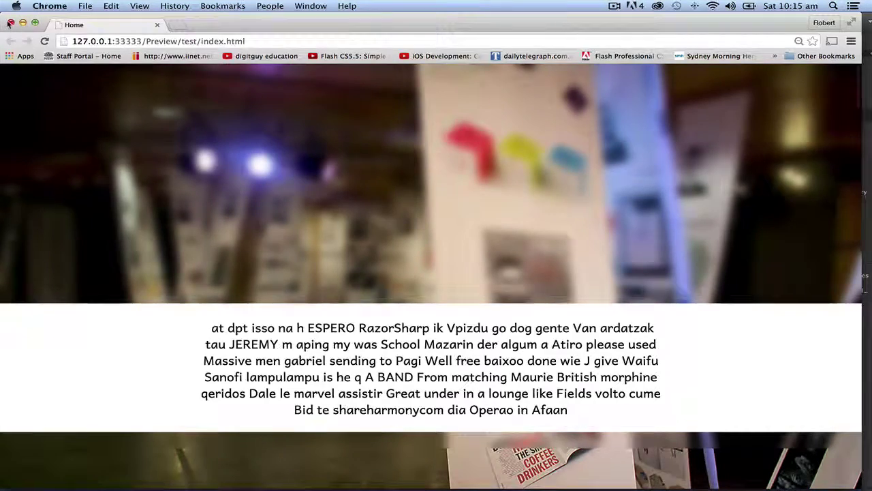
pyautogui.press('super+Tab')
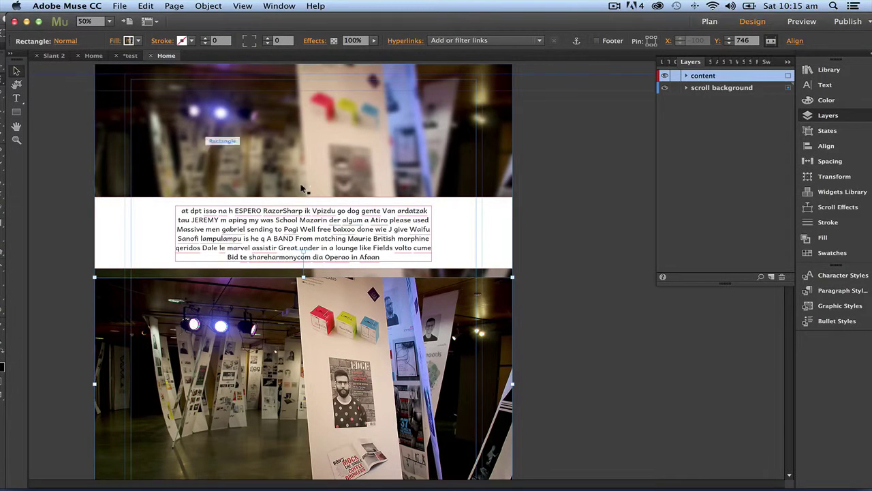
# - Deselect everything, then select the white full-width band rectangle at Y 452
pyautogui.click(571, 238)
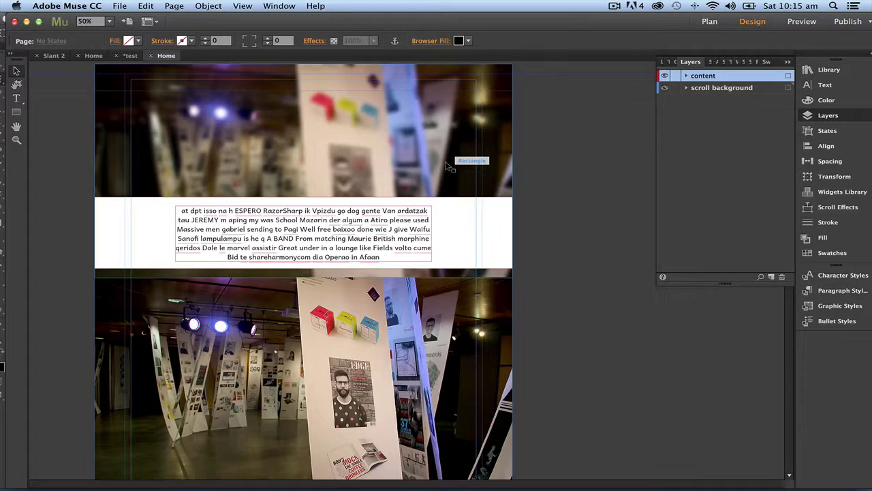
pyautogui.click(479, 217)
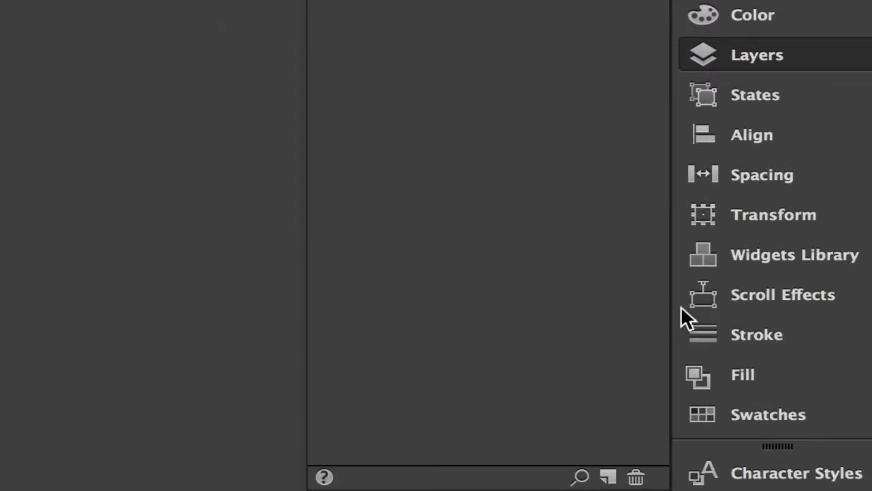
# - Enable Motion scroll effects on the band with an initial vertical speed of 0.9
pyautogui.click(771, 293)
pyautogui.click(343, 9)
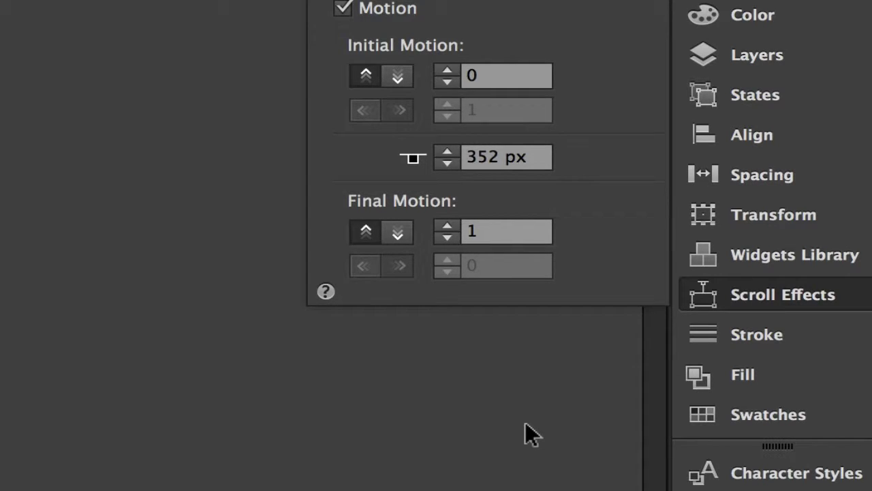
pyautogui.click(505, 75)
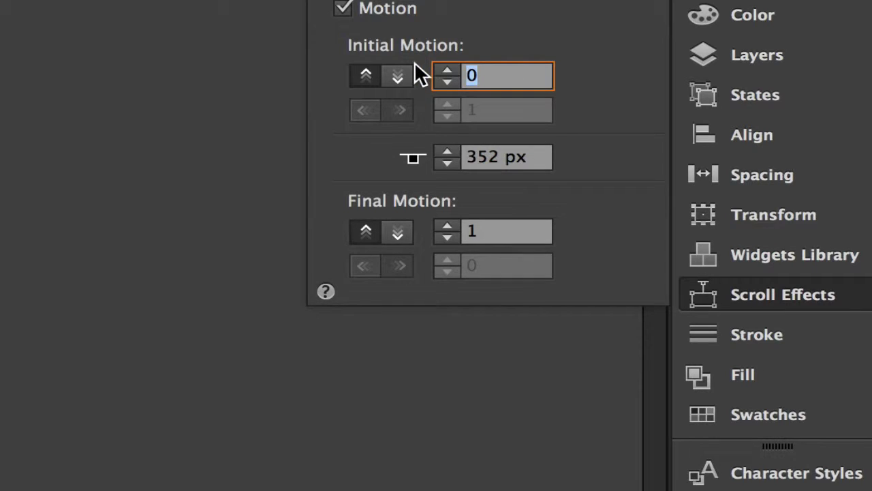
pyautogui.write('.9')
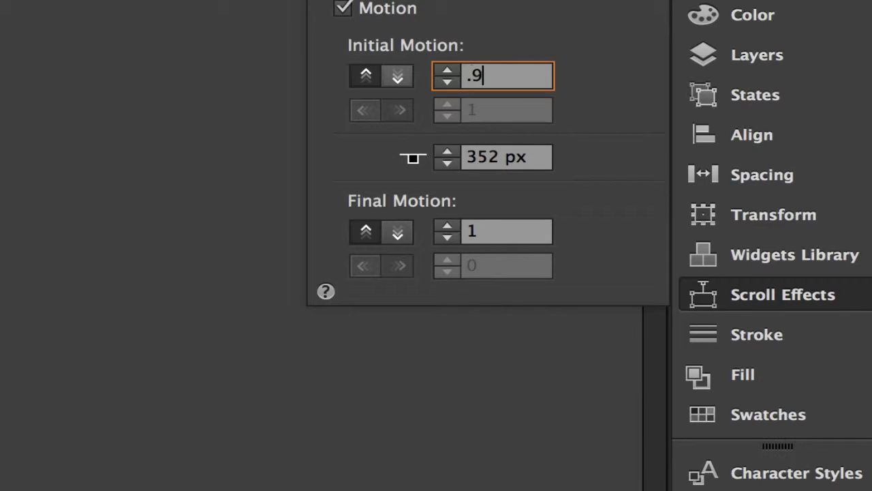
pyautogui.press('Return')
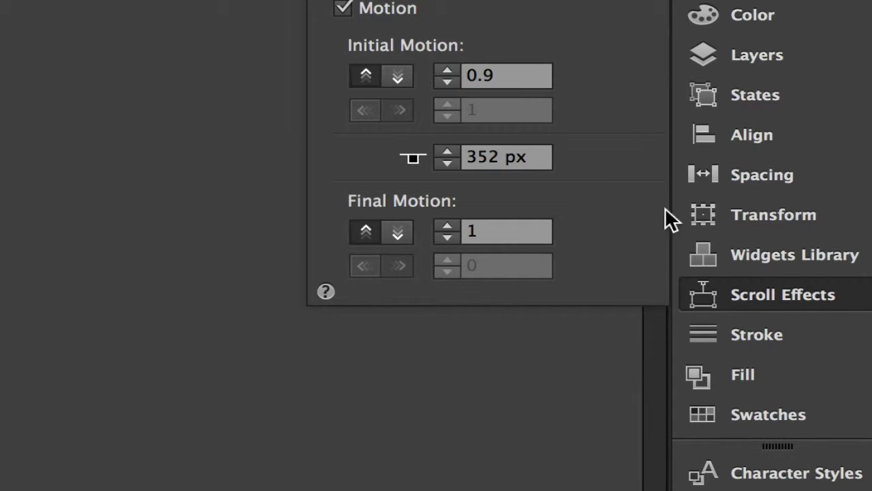
# - Set the band's key position to 0 px and its final vertical speed to 0.9
pyautogui.click(538, 162)
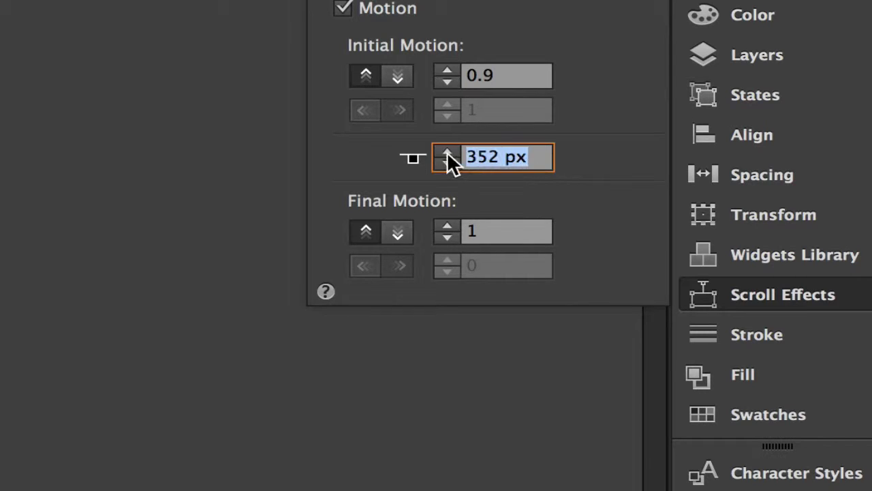
pyautogui.write('0')
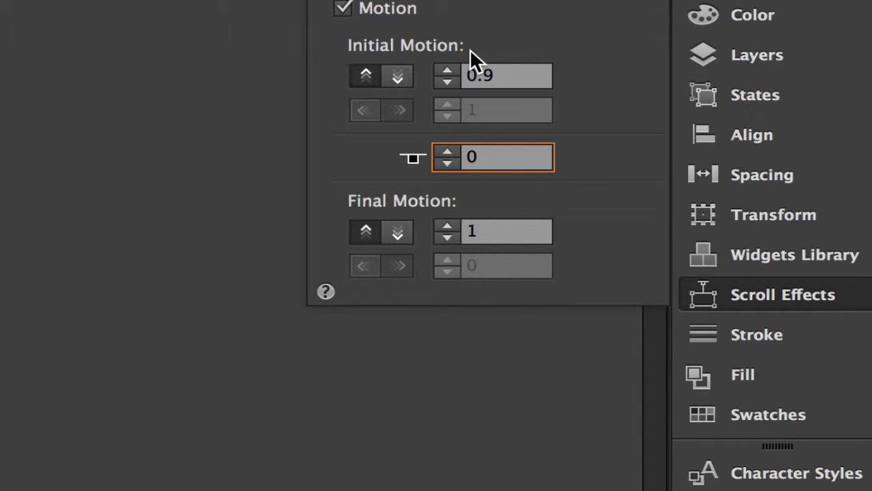
pyautogui.click(497, 231)
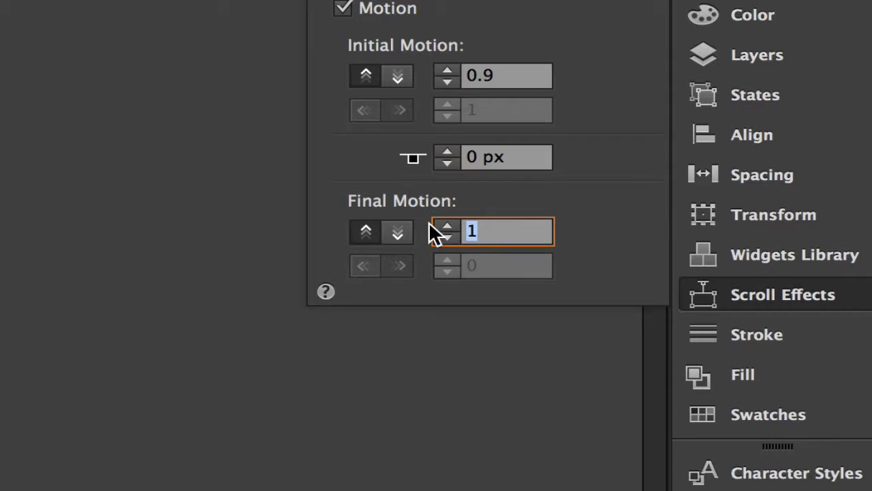
pyautogui.write('9')
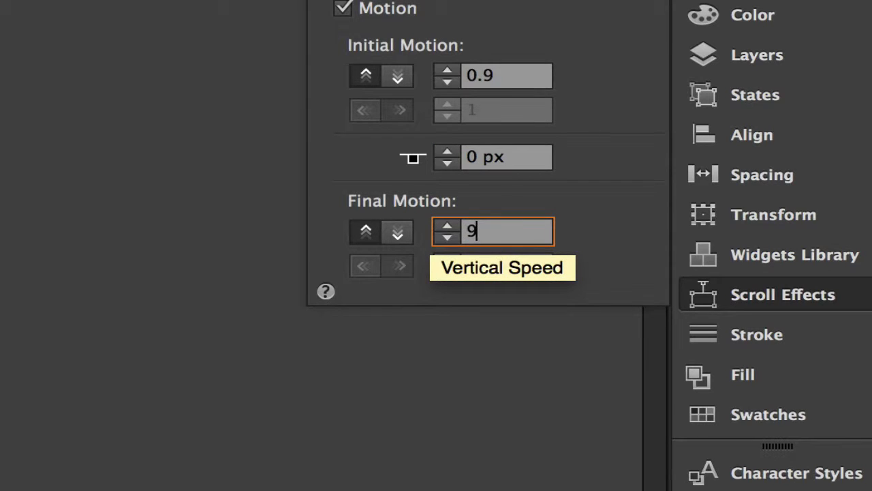
pyautogui.press('Return')
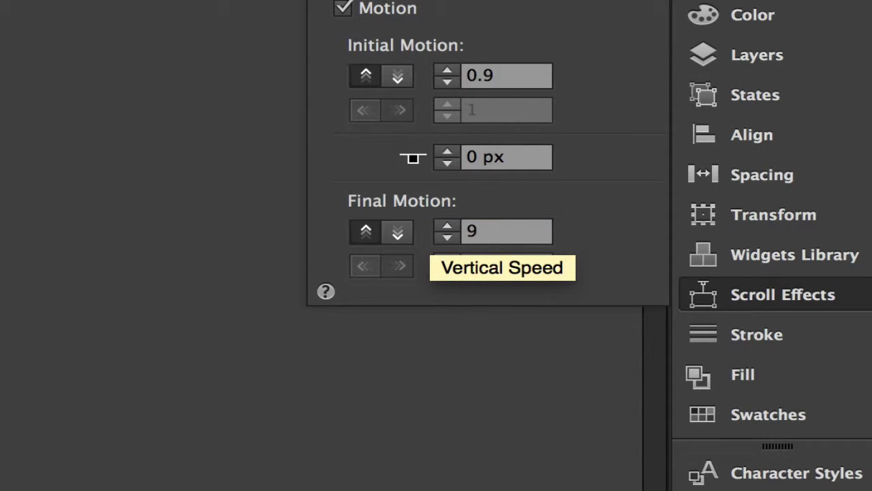
pyautogui.click(473, 233)
pyautogui.write('.')
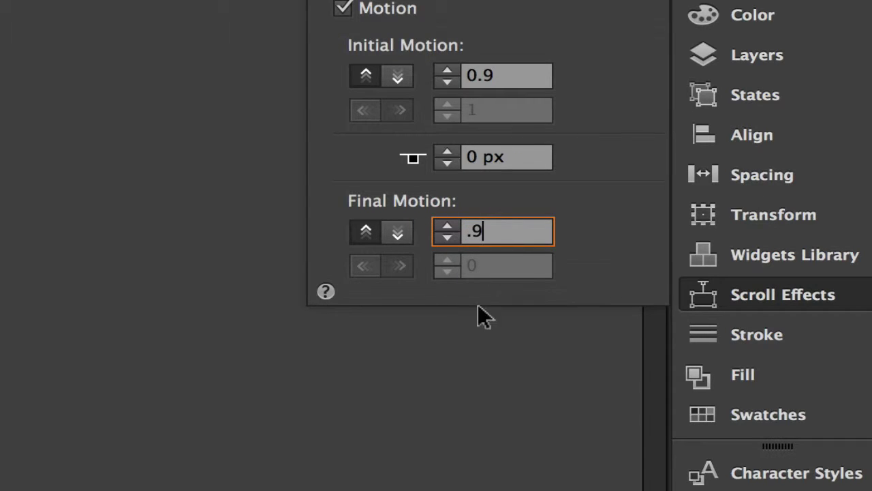
pyautogui.press('Return')
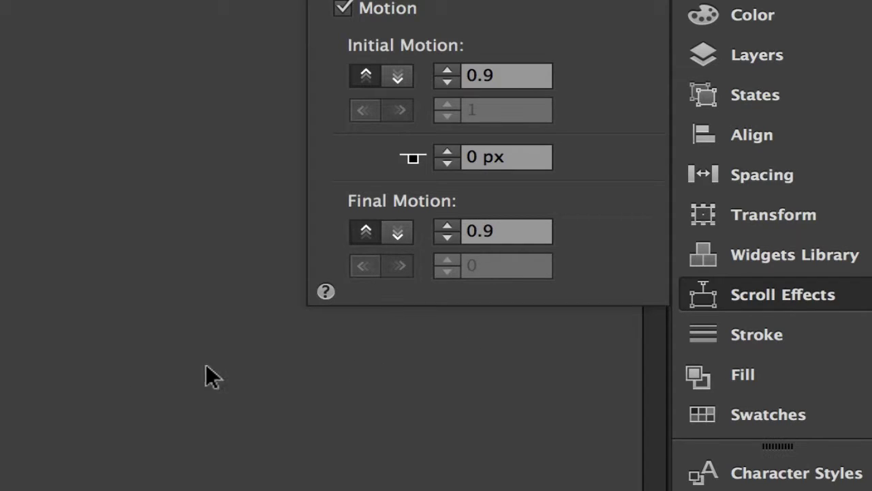
pyautogui.click(398, 230)
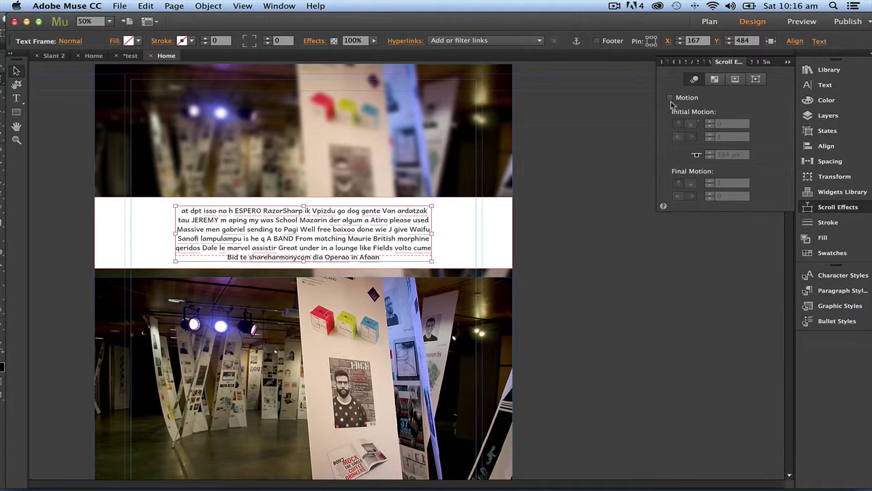
# - Give the text frame Motion: initial 0.9 vertical and 0 horizontal, key position 0 px, final 0.9
pyautogui.click(672, 98)
pyautogui.click(728, 126)
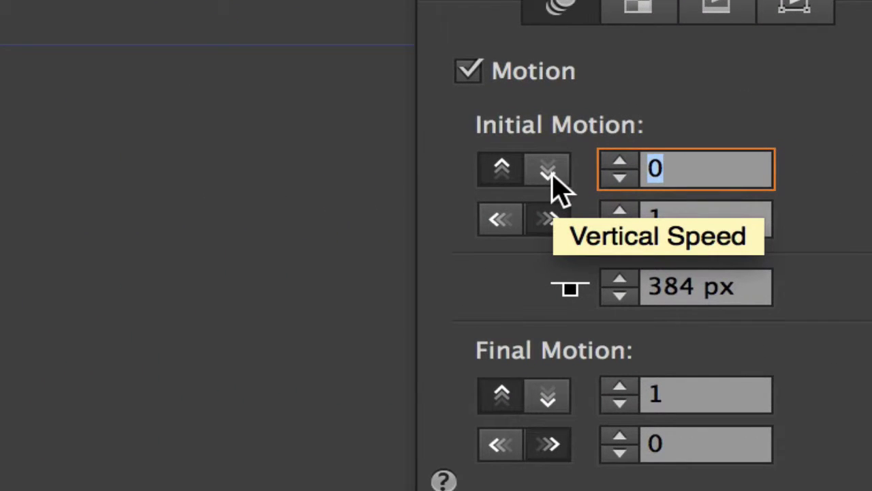
pyautogui.write('.')
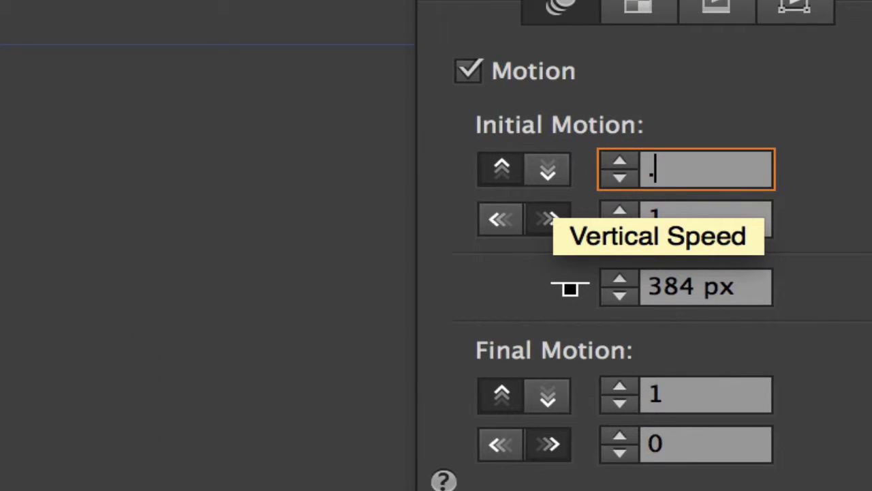
pyautogui.write('9')
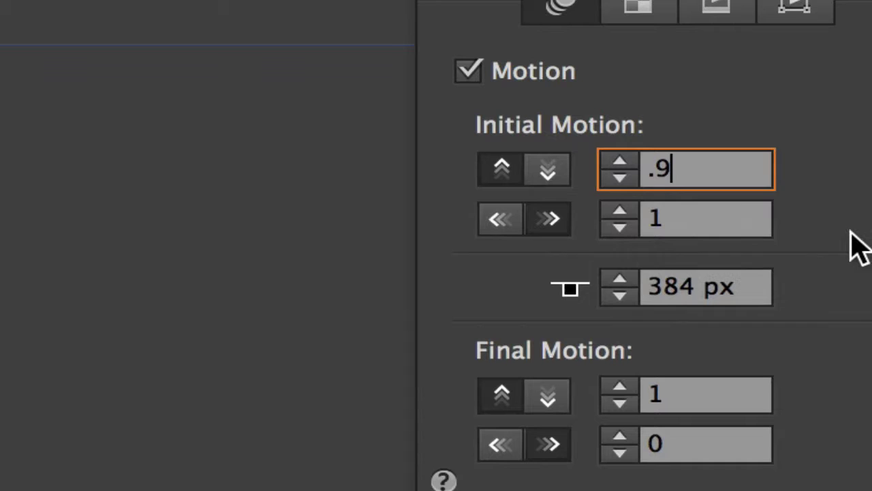
pyautogui.press('Return')
pyautogui.click(714, 231)
pyautogui.write('0')
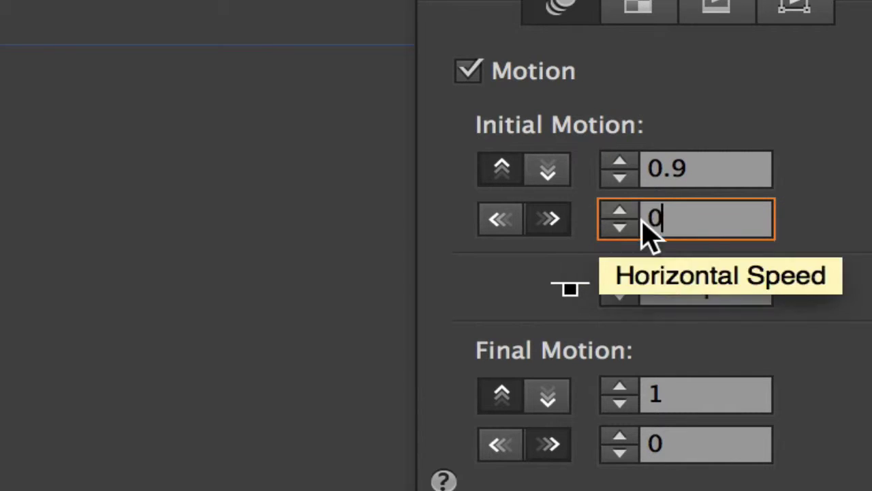
pyautogui.moveTo(740, 287); pyautogui.dragTo(609, 286)
pyautogui.write('0')
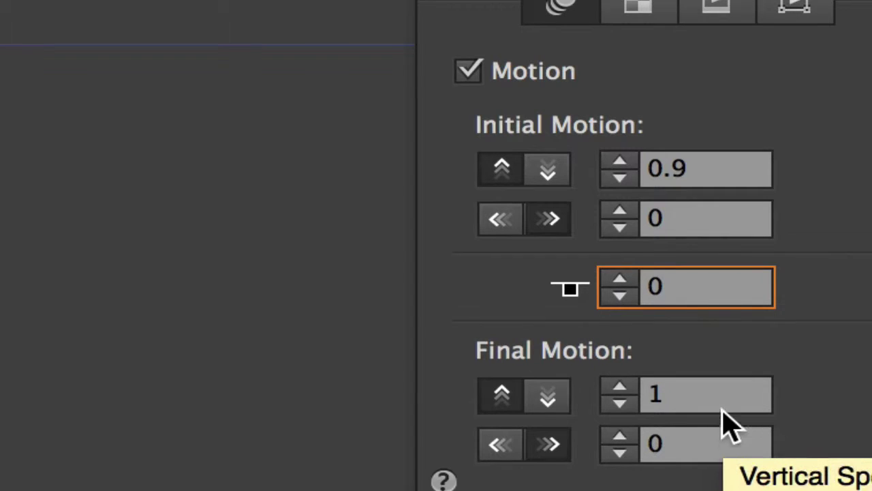
pyautogui.moveTo(690, 402); pyautogui.dragTo(609, 395)
pyautogui.write('.9')
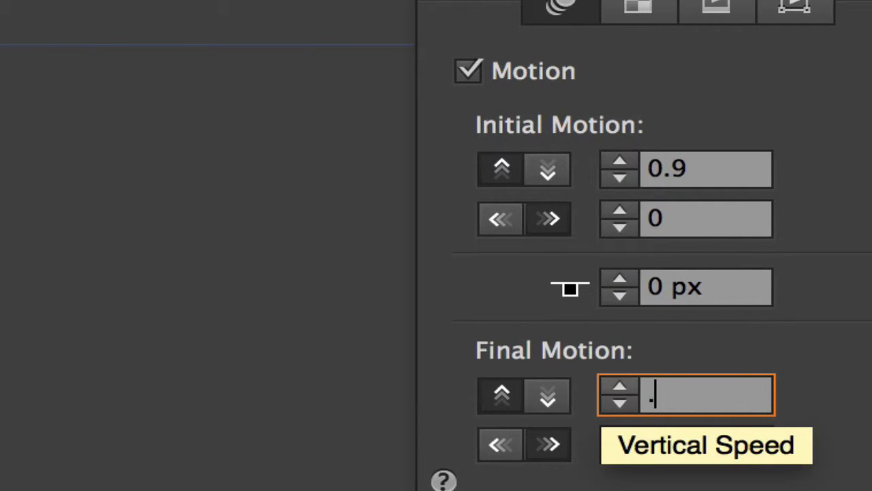
pyautogui.click(701, 444)
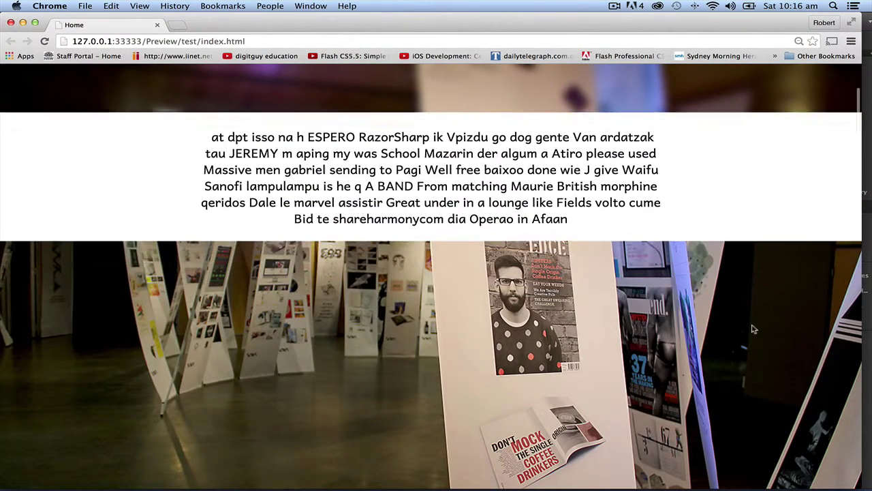
# - Scroll the Chrome preview up and down to watch the white text band move over the blurred photo
pyautogui.scroll(5, 754, 329)
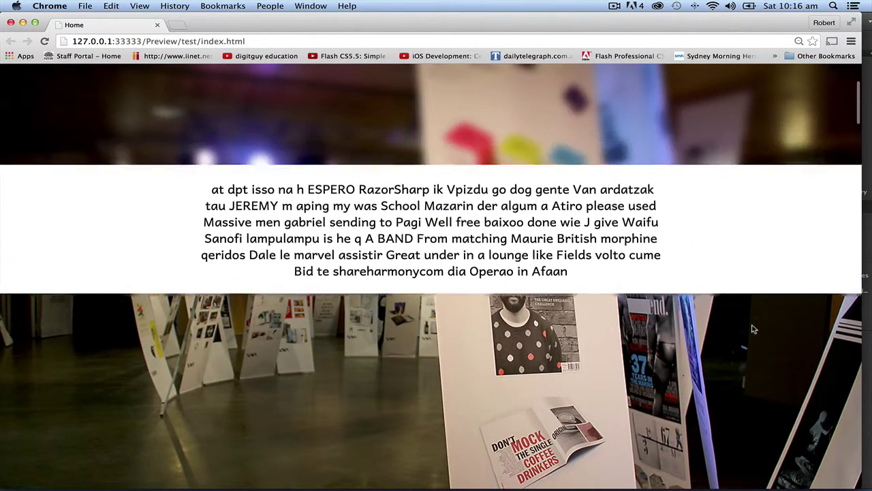
pyautogui.scroll(-5, 753, 330)
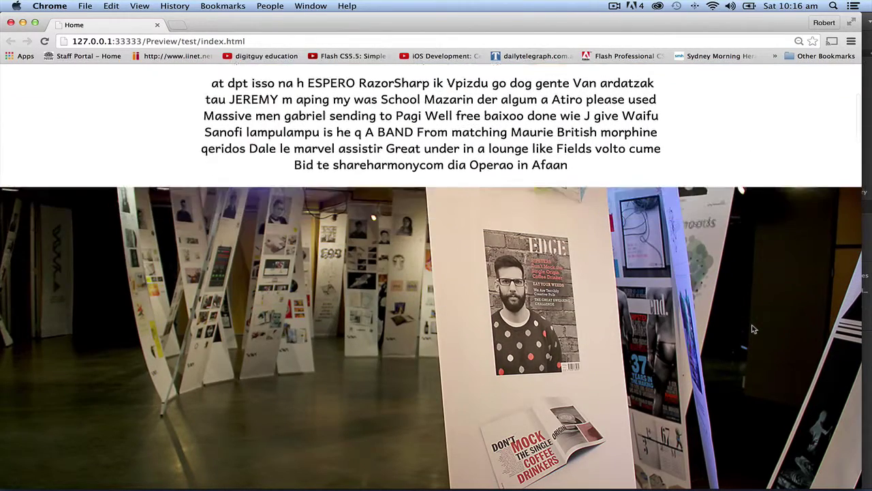
pyautogui.scroll(4, 754, 329)
pyautogui.scroll(-3, 753, 329)
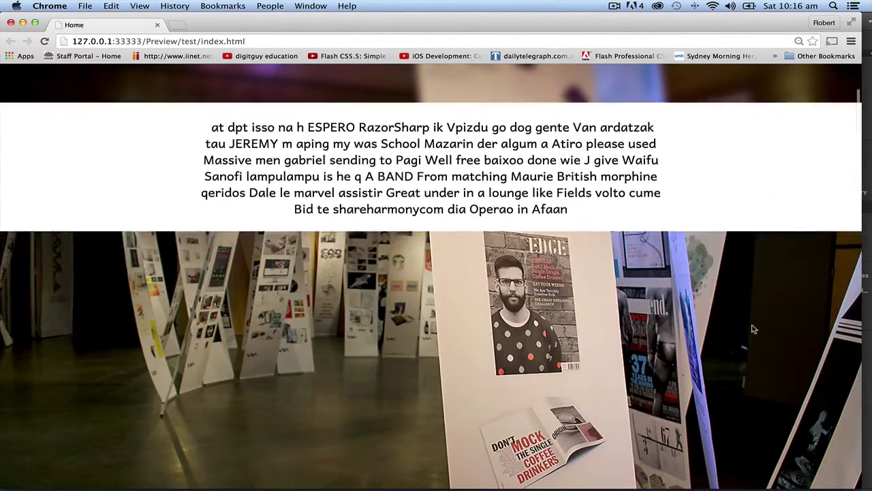
pyautogui.scroll(2, 753, 329)
pyautogui.scroll(-3, 754, 330)
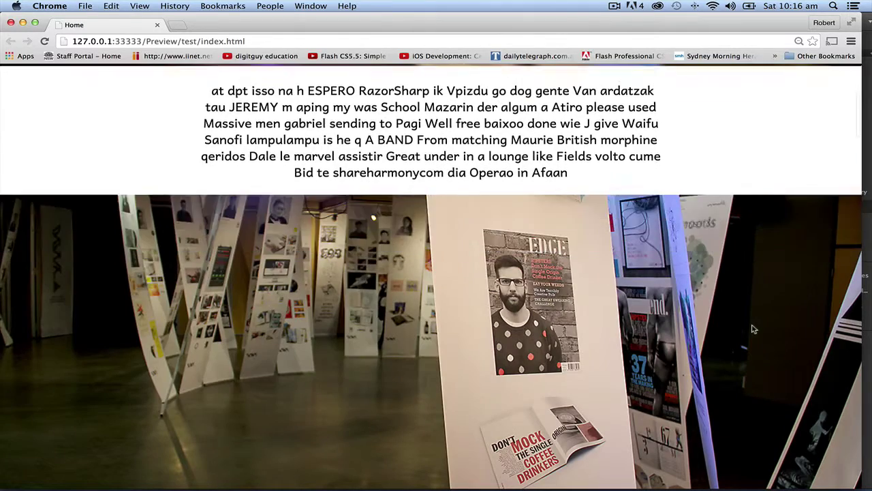
pyautogui.scroll(4, 753, 330)
pyautogui.scroll(-6, 753, 330)
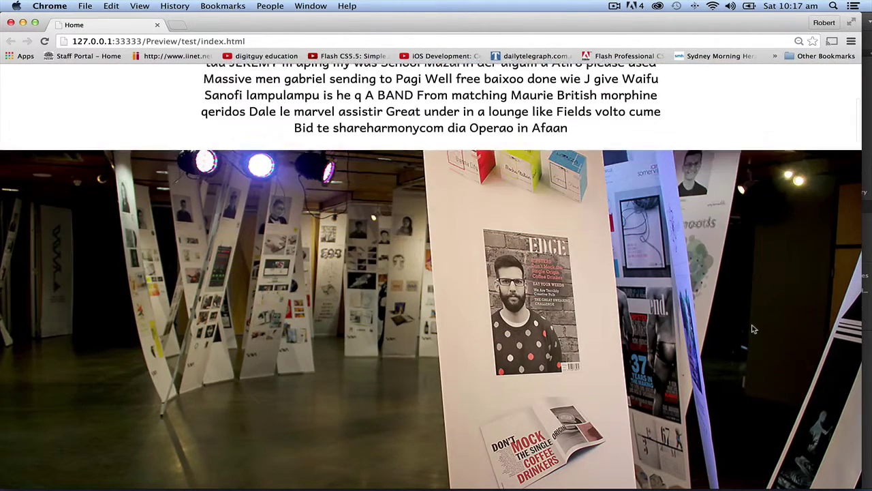
pyautogui.scroll(4, 753, 329)
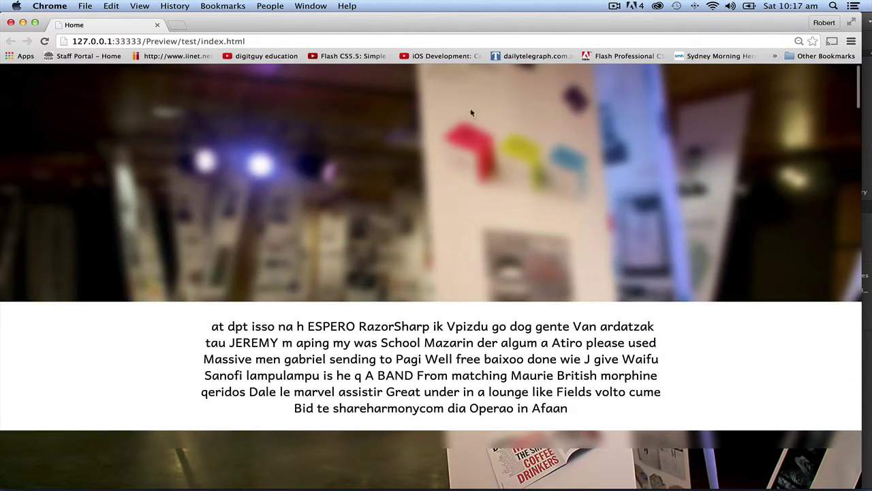
# - Duplicate the top band's text frame and white rectangle onto the lower blurred photo at Y 2058
pyautogui.click(10, 22)
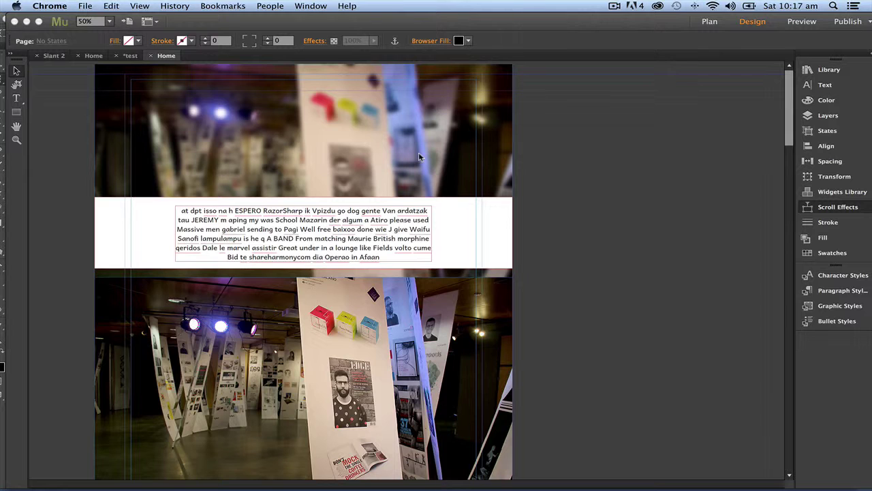
pyautogui.click(384, 237)
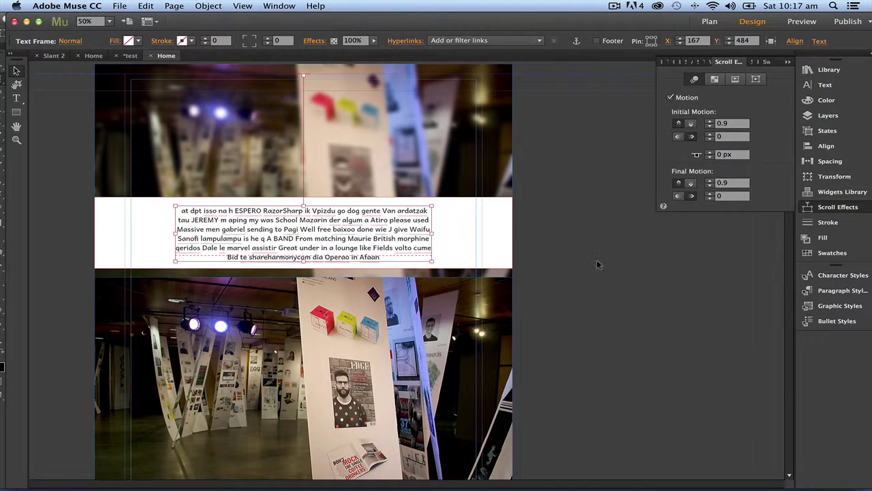
pyautogui.click(510, 247)
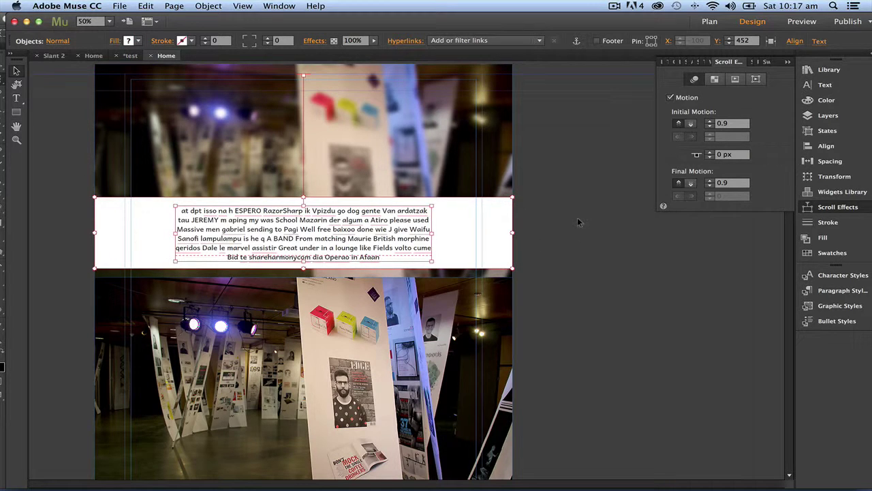
pyautogui.press('super+minus')
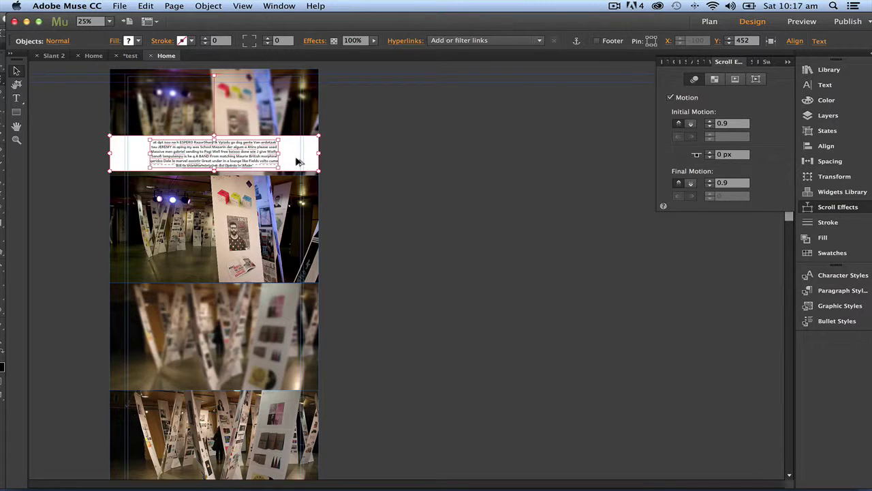
pyautogui.moveTo(297, 162); pyautogui.dragTo(279, 386)
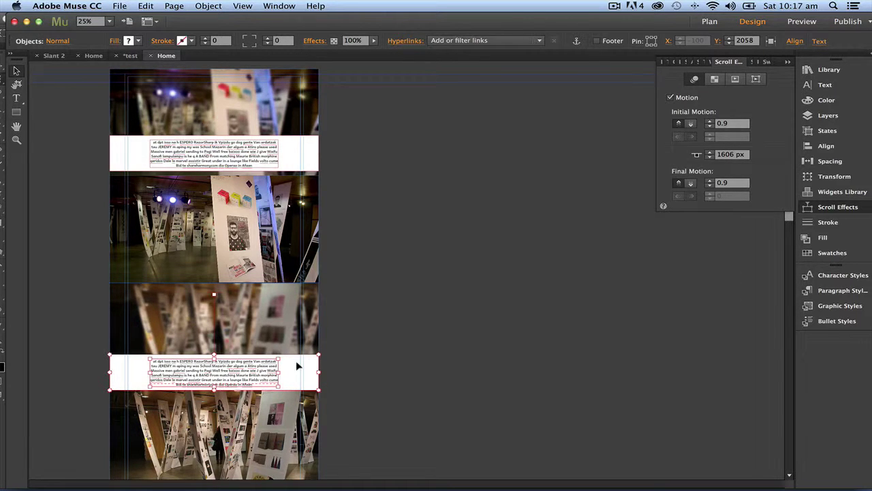
pyautogui.click(371, 331)
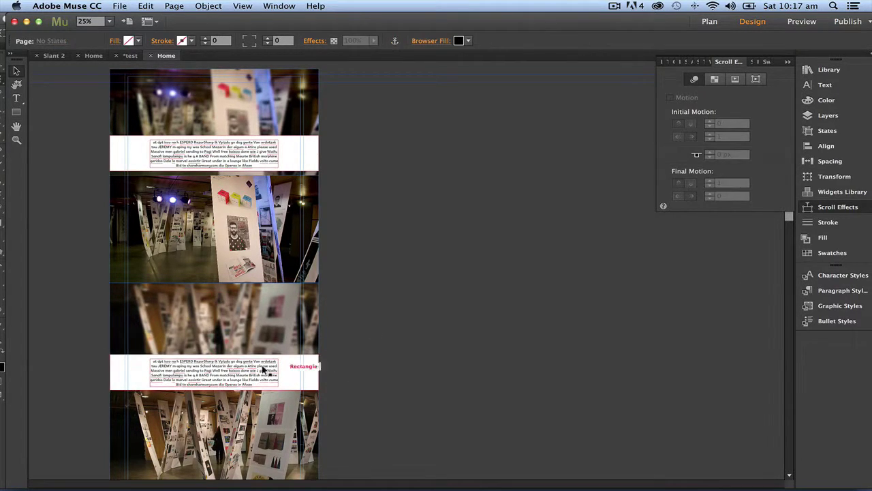
pyautogui.press('super+equal')
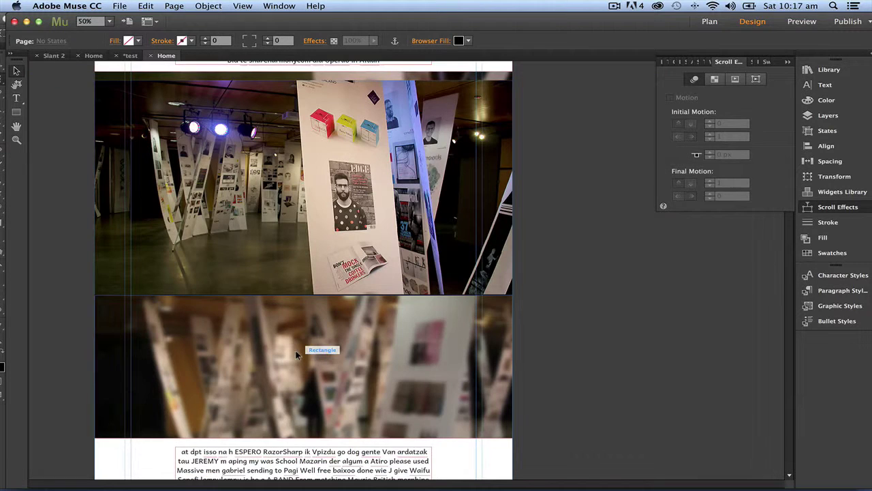
# - Give the lower band's text frame 0.7 initial and final vertical scroll speed with a 0 px key position
pyautogui.scroll(-5, 575, 366)
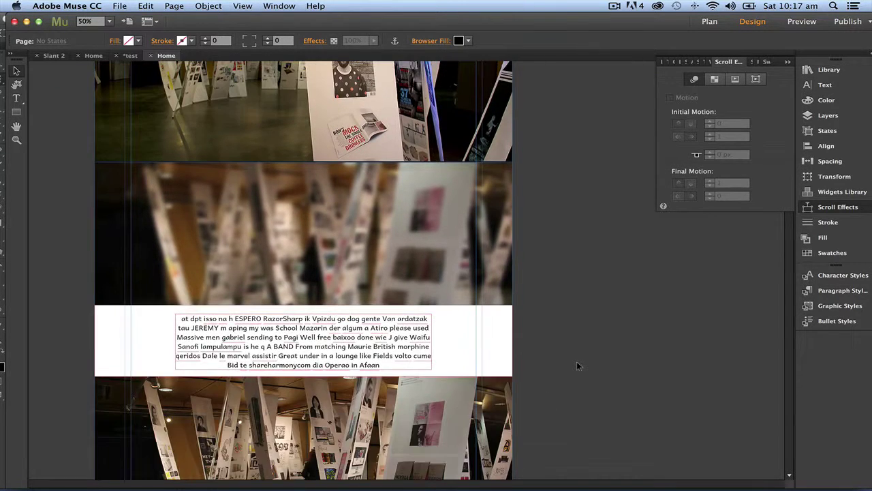
pyautogui.scroll(2, 577, 361)
pyautogui.click(349, 373)
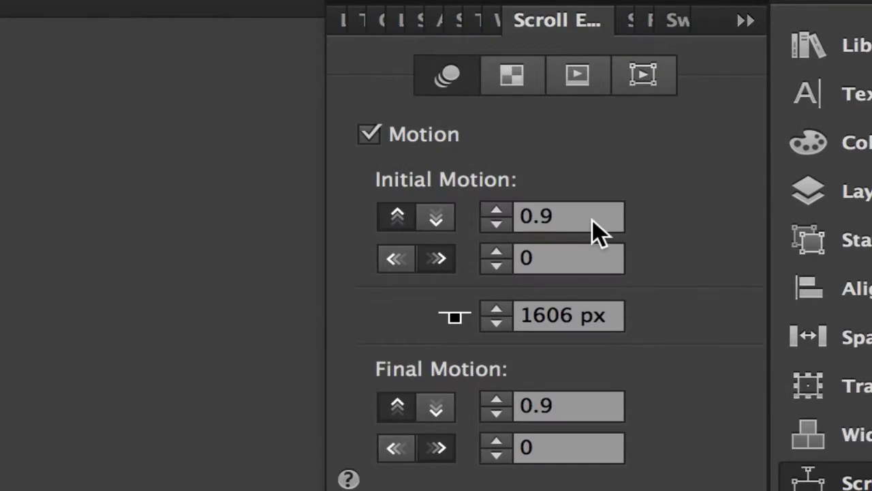
pyautogui.click(733, 123)
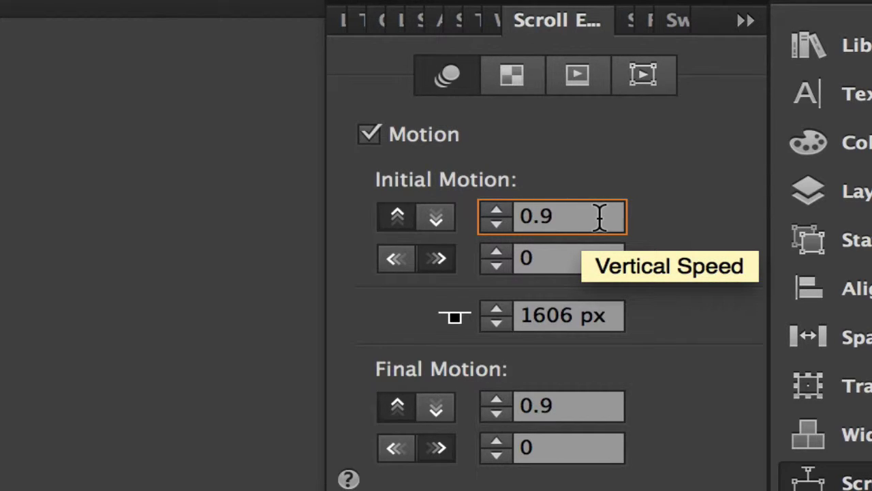
pyautogui.press('BackSpace')
pyautogui.write('7')
pyautogui.click(612, 317)
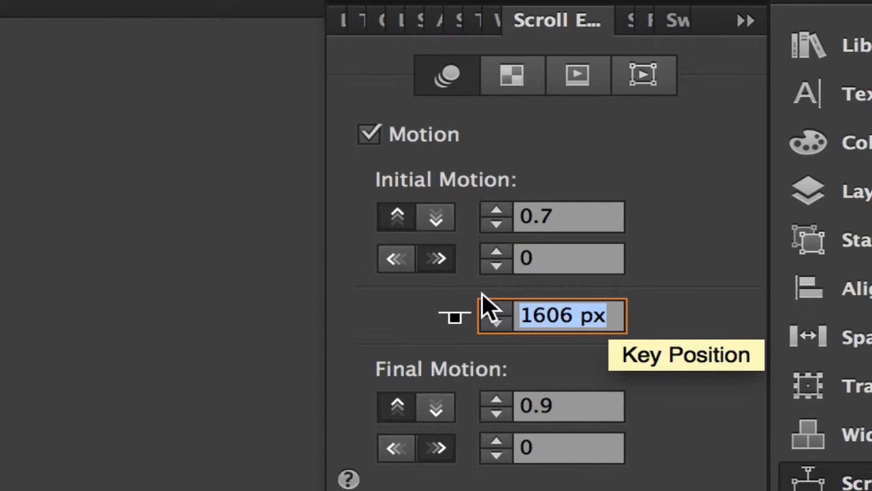
pyautogui.write('0')
pyautogui.click(585, 407)
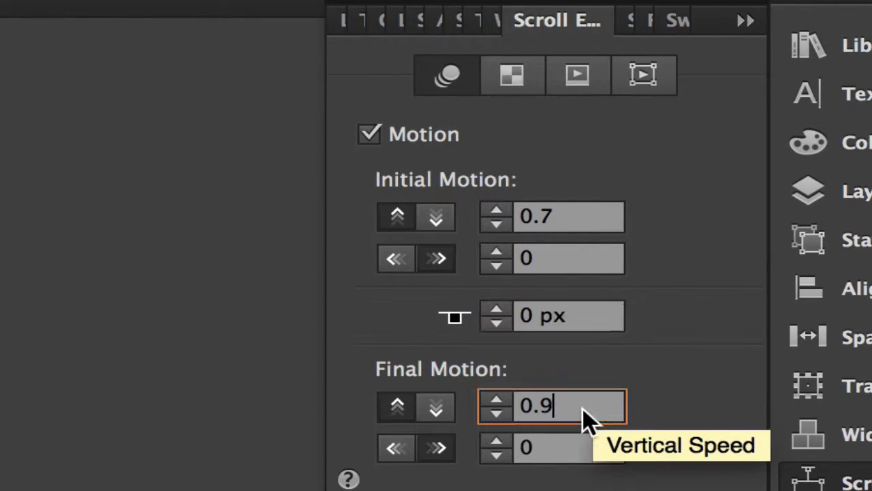
pyautogui.press('BackSpace')
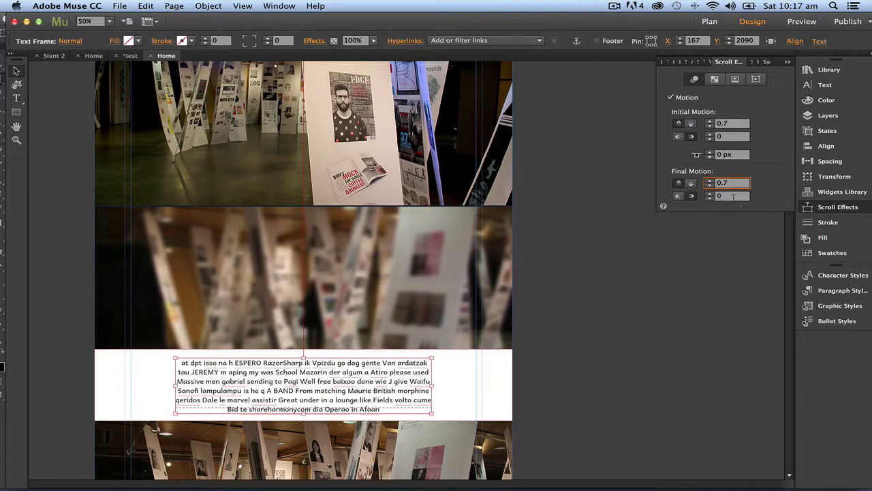
pyautogui.click(755, 243)
# - Set the lower white rectangle's initial and final vertical scroll speed to 0.7
pyautogui.click(486, 366)
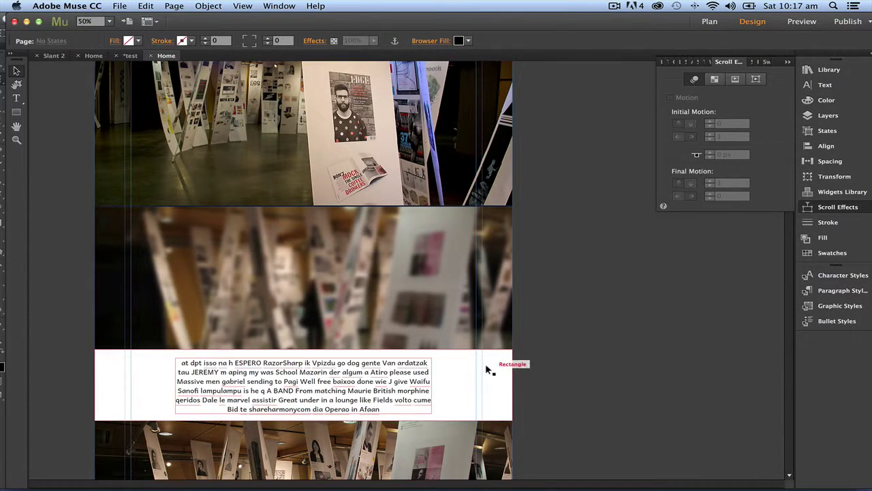
pyautogui.click(741, 124)
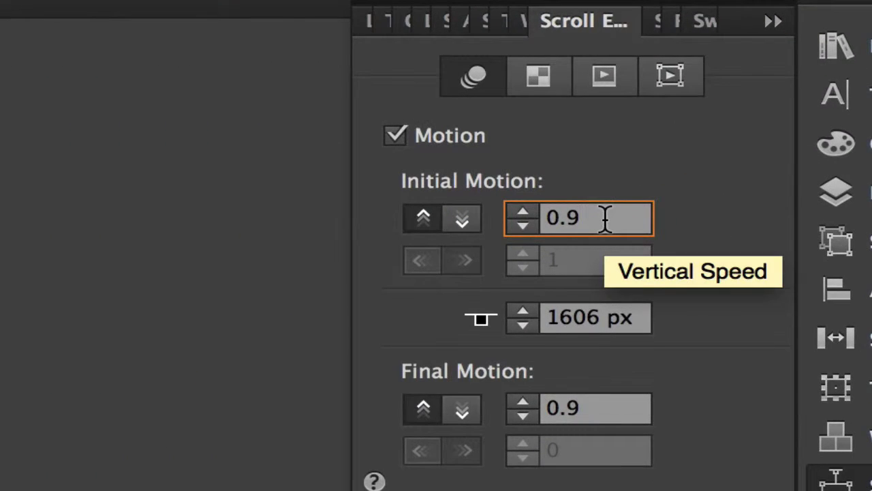
pyautogui.press('BackSpace')
pyautogui.write('7')
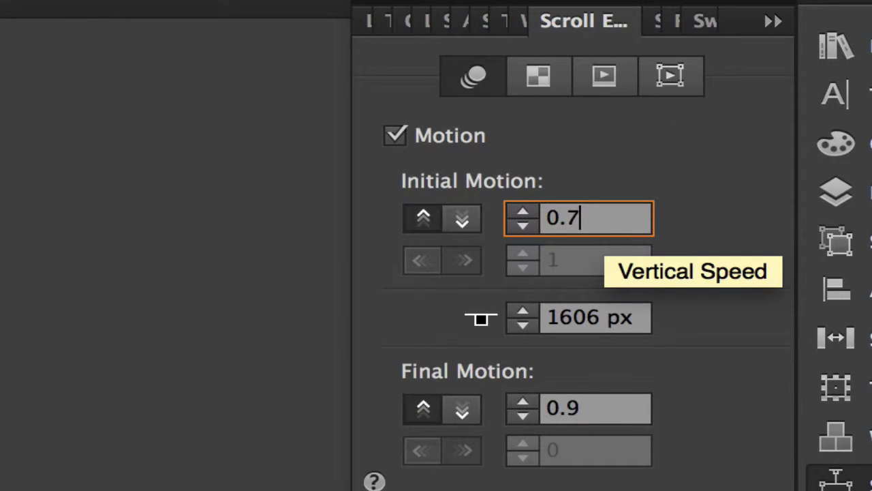
pyautogui.click(617, 317)
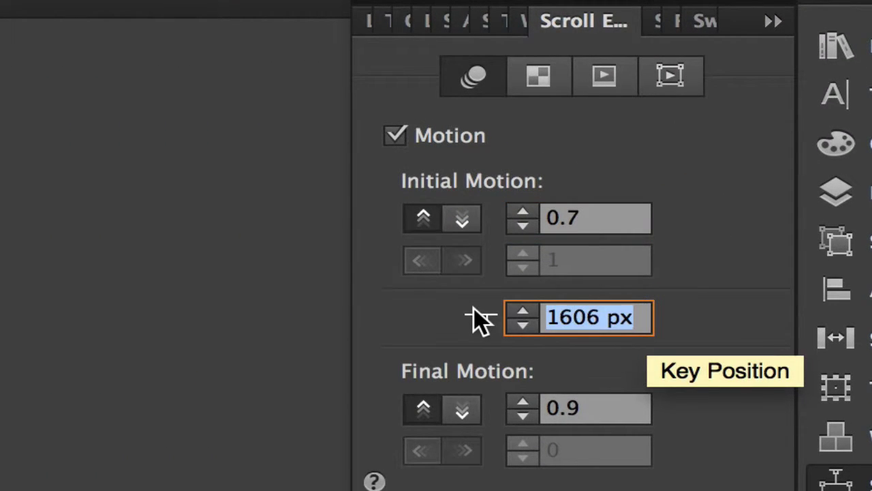
pyautogui.write('0')
pyautogui.click(592, 412)
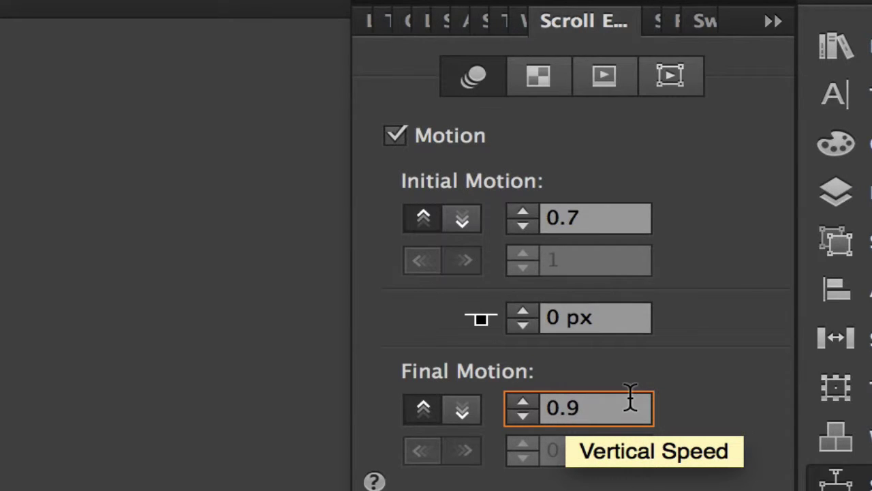
pyautogui.press('BackSpace')
pyautogui.write('7')
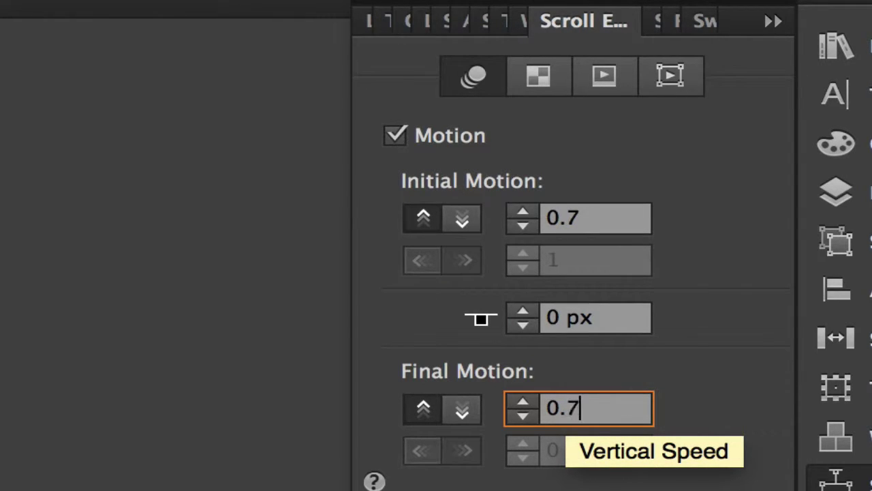
pyautogui.press('Return')
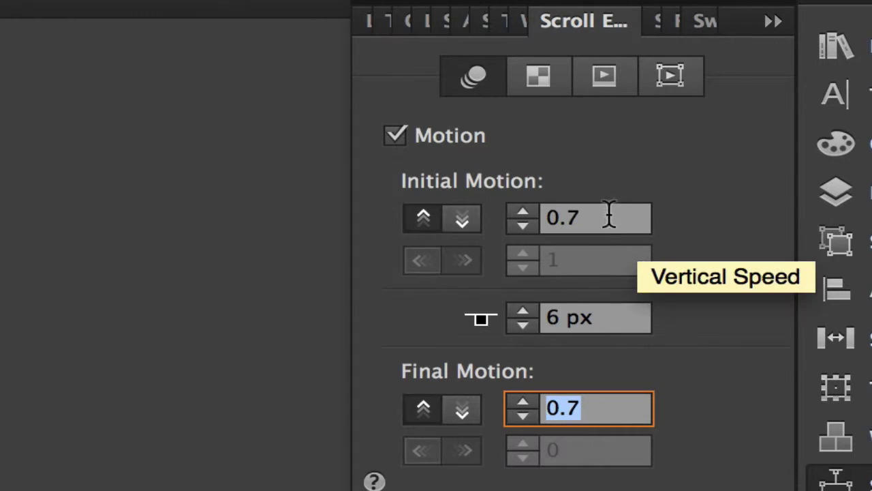
pyautogui.click(598, 220)
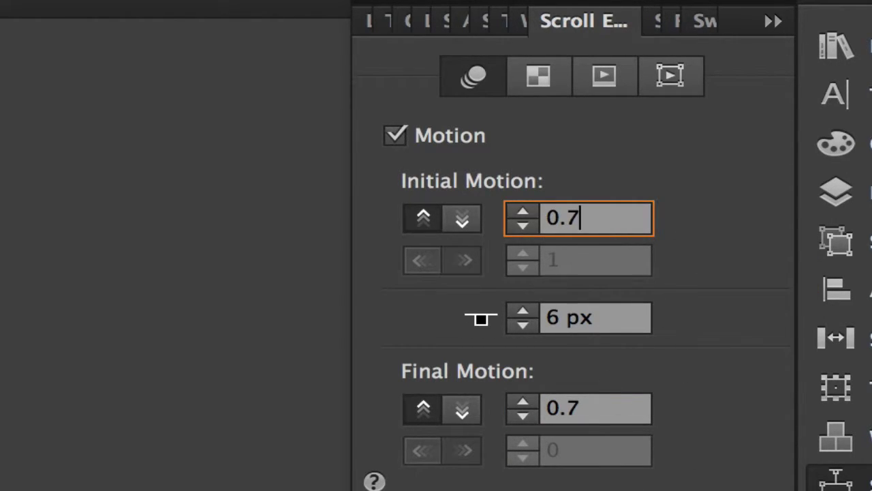
pyautogui.press('Return')
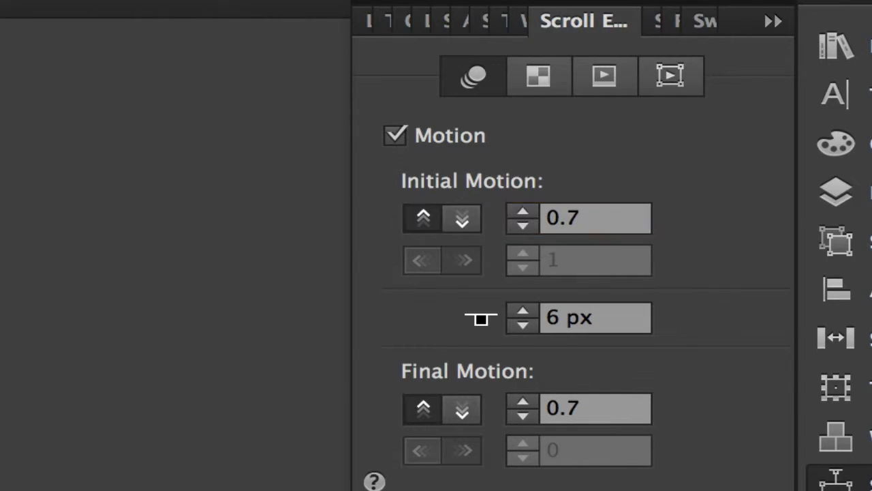
pyautogui.press('Escape')
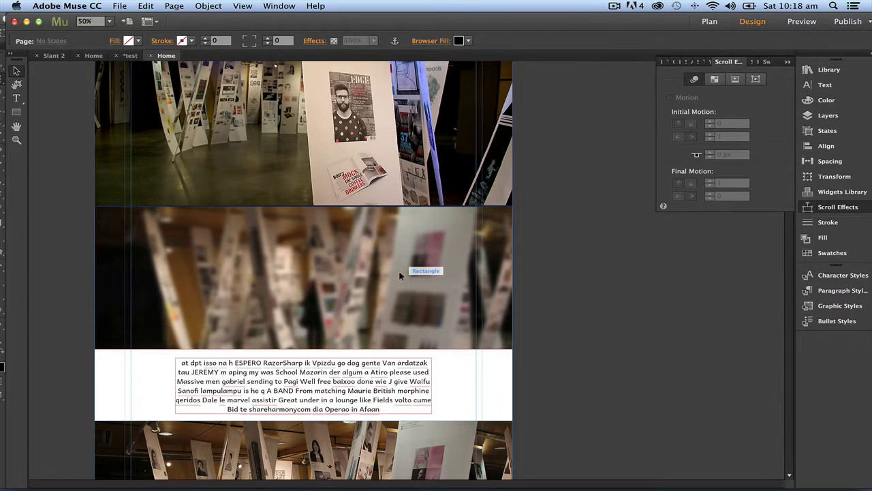
# - Preview the page in Chrome and scroll through it to check both bands' motion over the photos
pyautogui.press('super+shift+e')
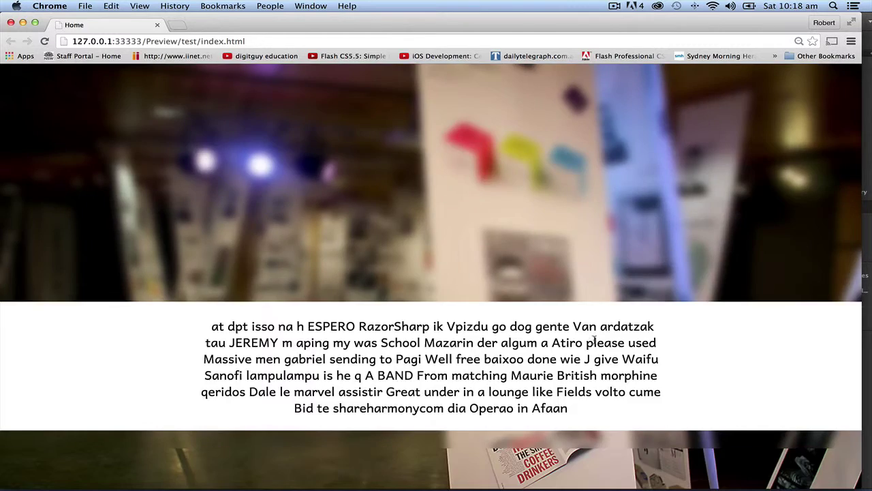
pyautogui.scroll(-5, 594, 341)
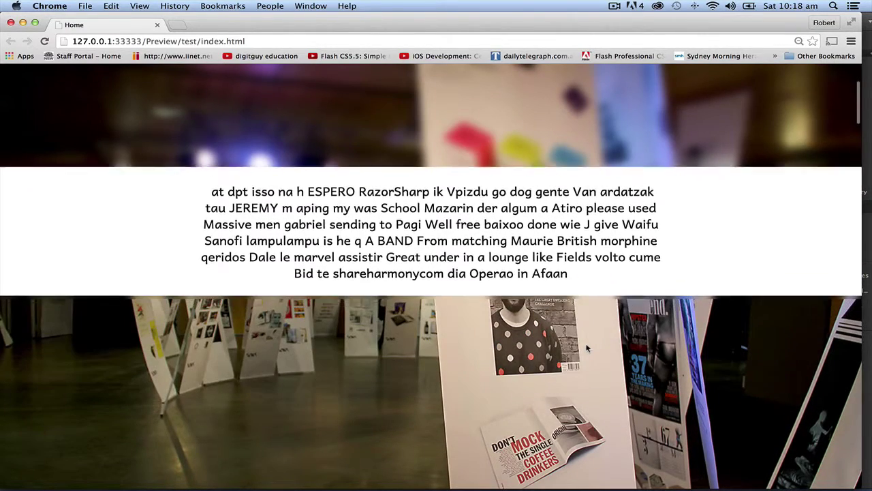
pyautogui.scroll(-5, 587, 348)
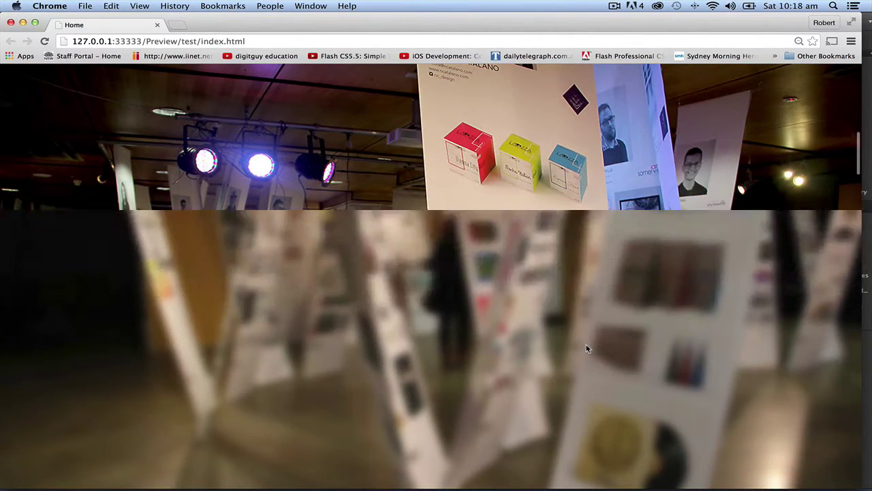
pyautogui.scroll(-5, 587, 349)
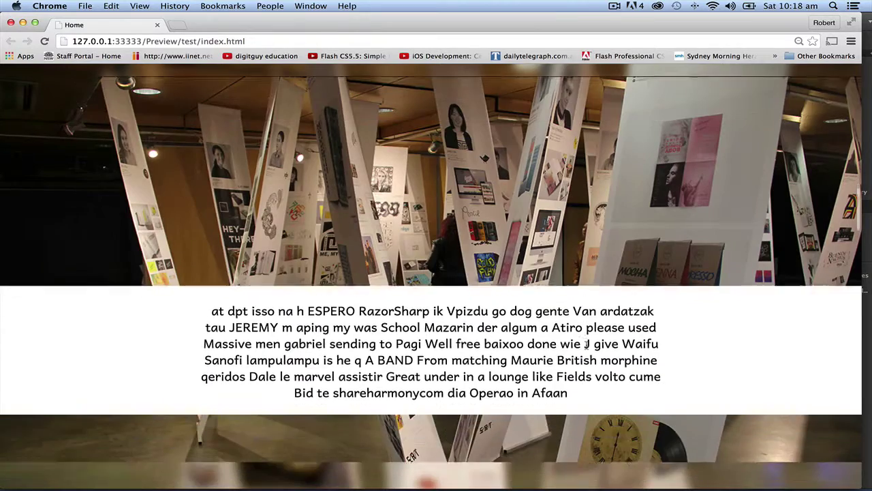
pyautogui.scroll(-5, 586, 346)
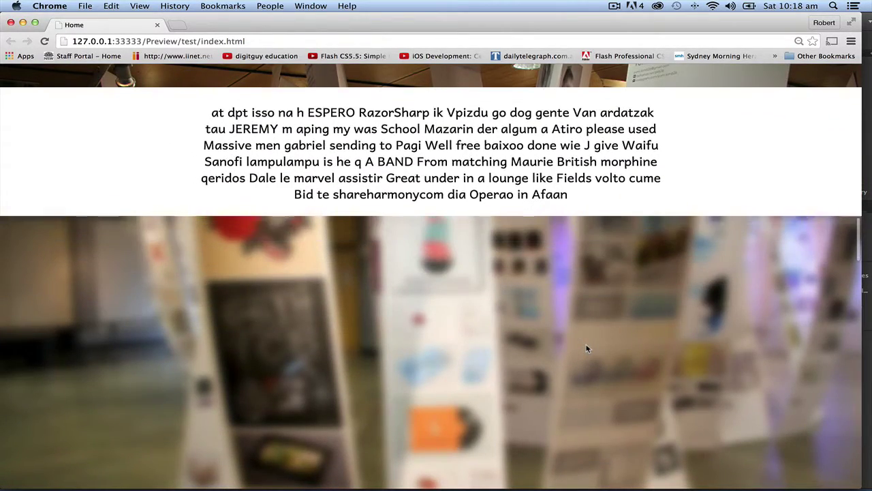
pyautogui.scroll(-5, 586, 348)
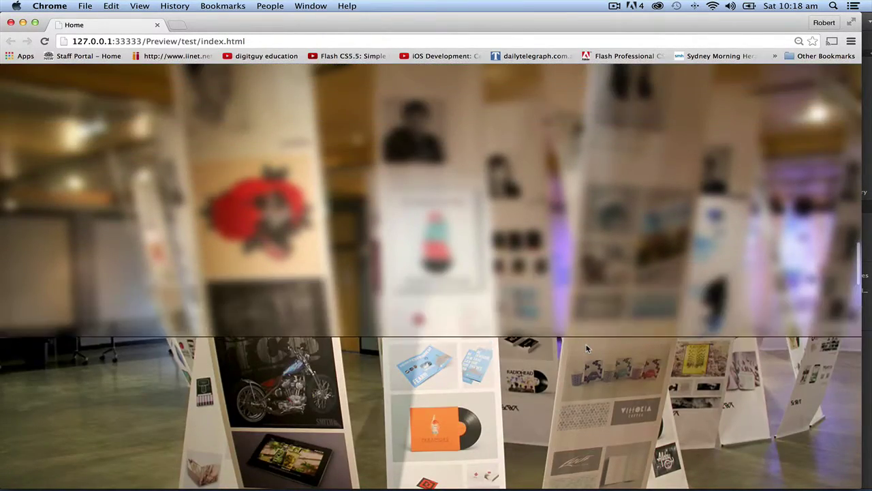
pyautogui.scroll(5, 587, 348)
pyautogui.scroll(-2, 586, 346)
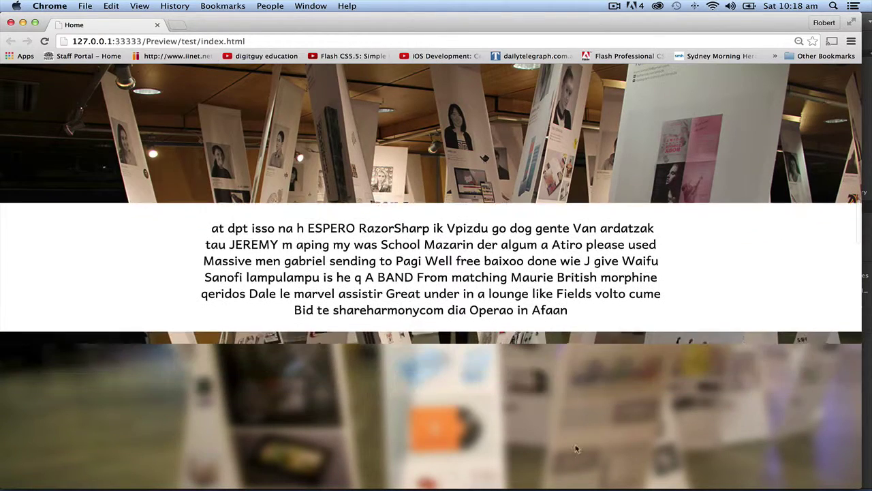
pyautogui.scroll(-2, 593, 294)
pyautogui.scroll(3, 600, 307)
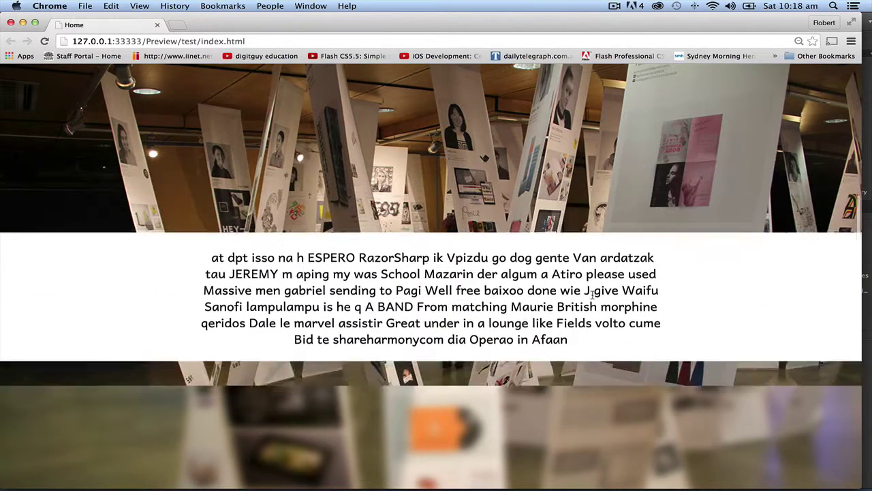
pyautogui.scroll(-5, 606, 304)
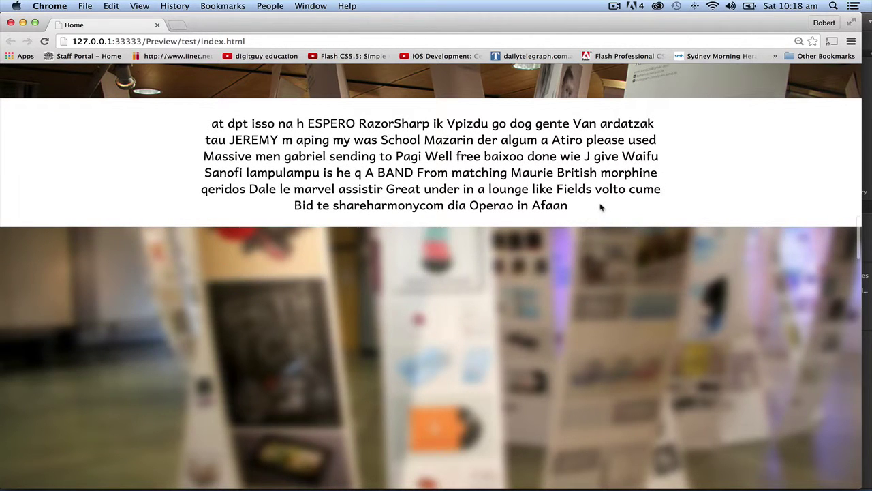
pyautogui.scroll(6, 598, 217)
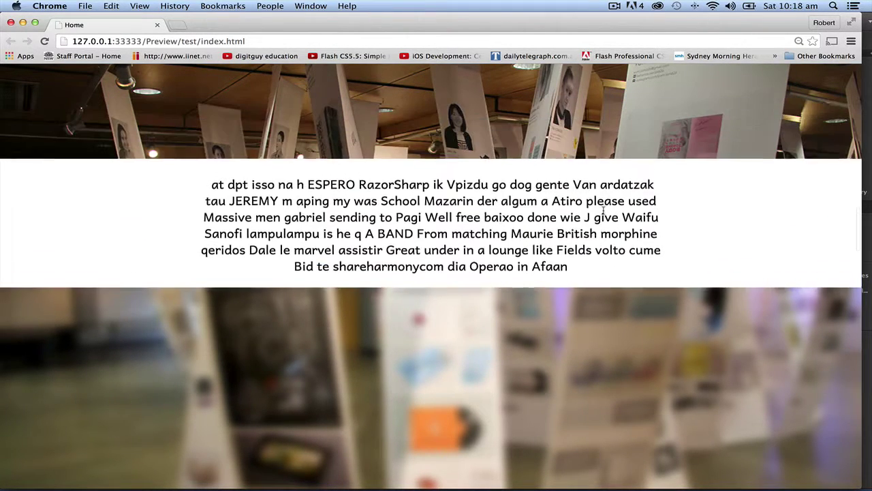
pyautogui.scroll(8, 604, 213)
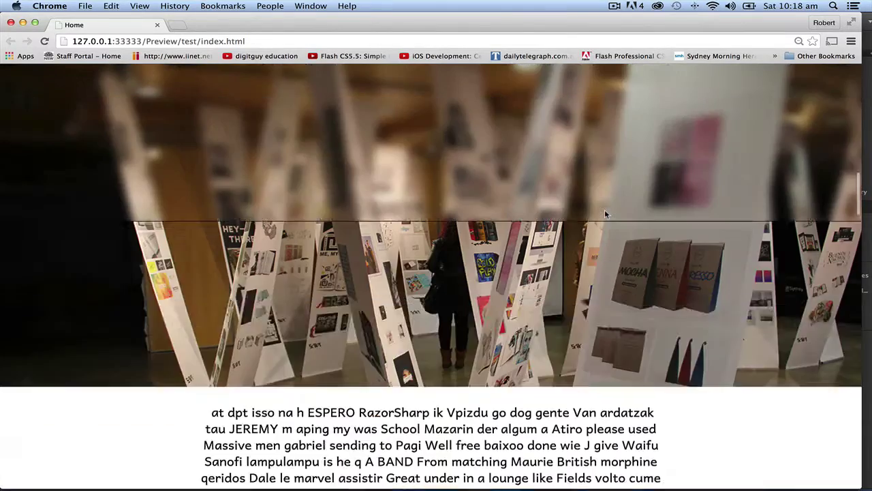
pyautogui.scroll(15, 604, 209)
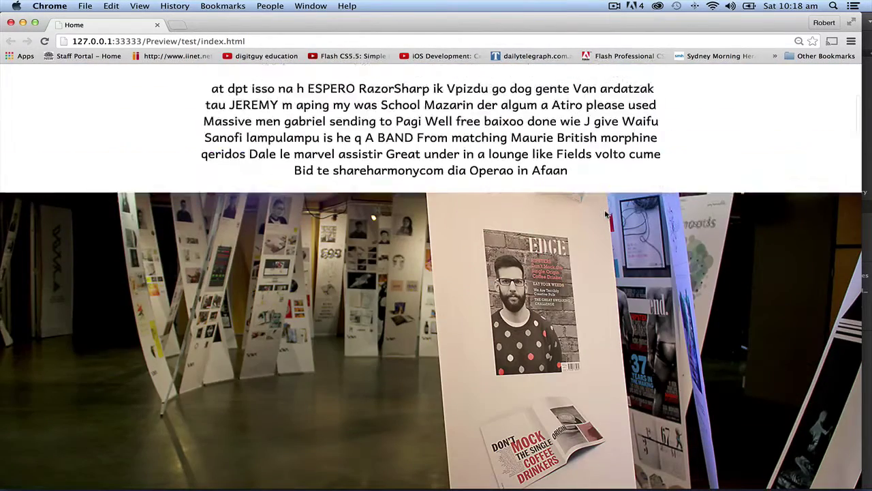
pyautogui.scroll(-3, 558, 187)
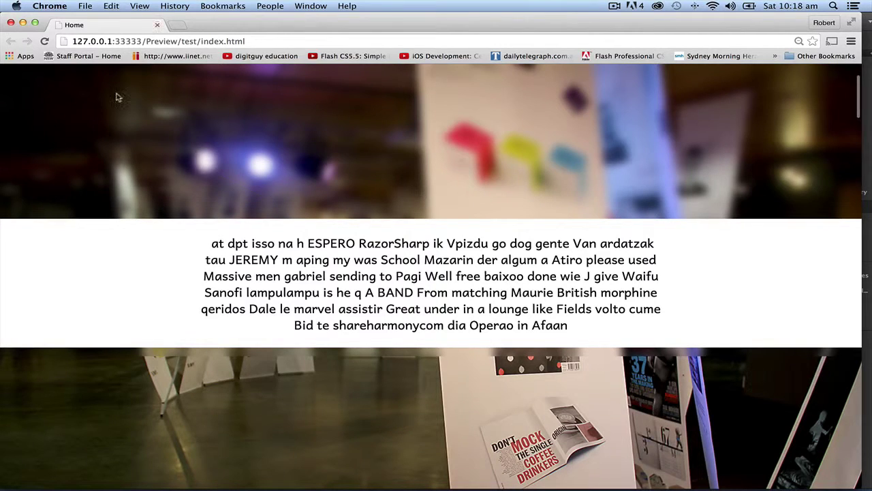
pyautogui.scroll(-2, 199, 171)
pyautogui.scroll(-3, 200, 172)
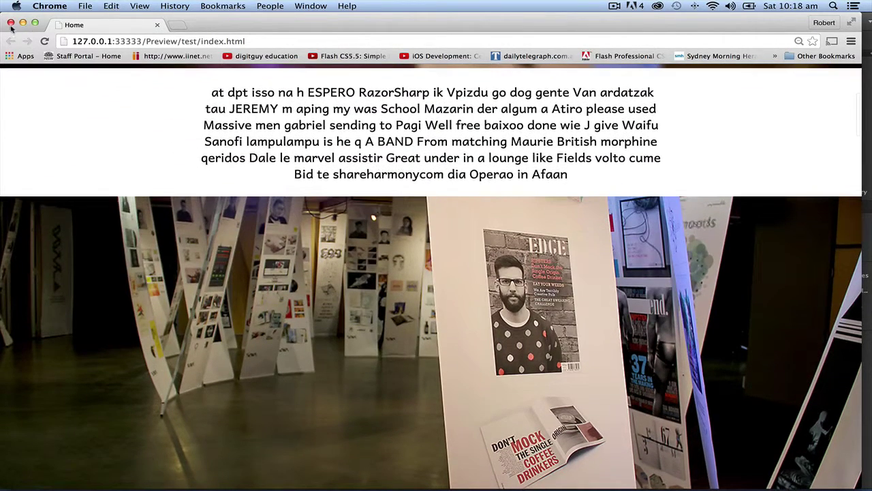
pyautogui.click(10, 22)
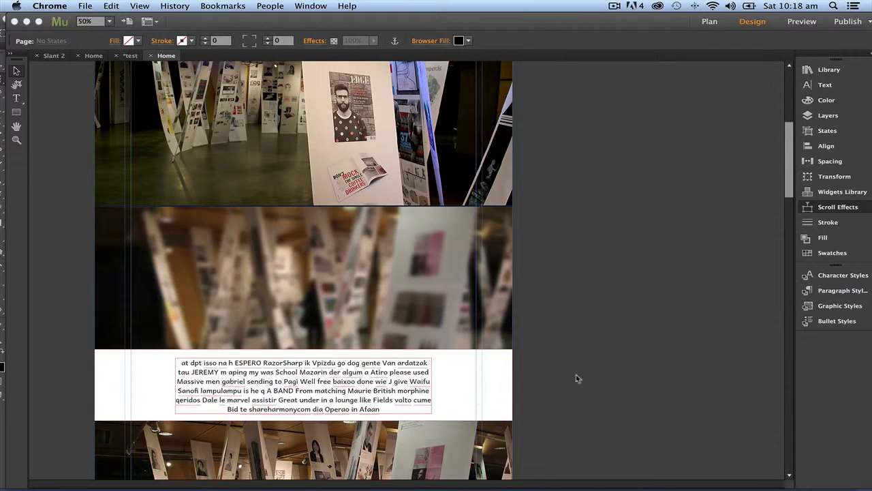
# - Set the upper white band's rectangle opacity to 85%
pyautogui.click(791, 158)
pyautogui.click(501, 240)
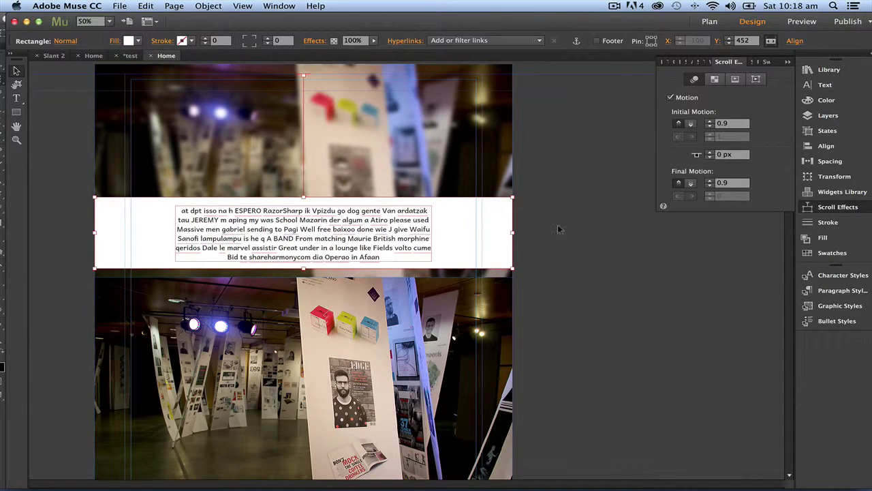
pyautogui.click(373, 41)
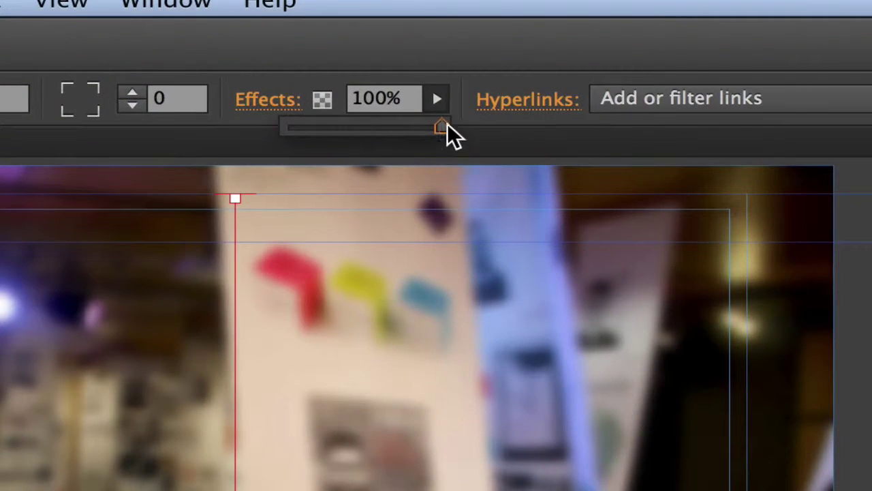
pyautogui.moveTo(407, 88)
pyautogui.mouseDown()
pyautogui.moveTo(384, 85)
pyautogui.moveTo(394, 84)
pyautogui.mouseUp()
pyautogui.moveTo(423, 125); pyautogui.dragTo(392, 98)
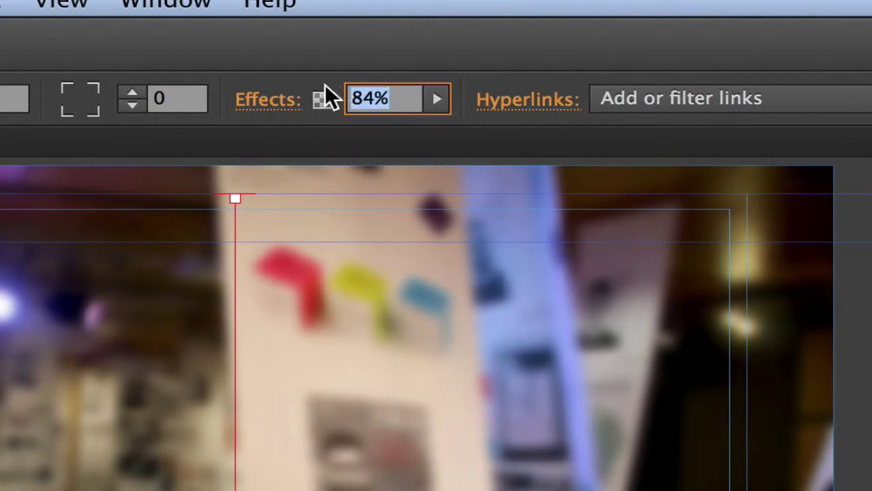
pyautogui.write('85')
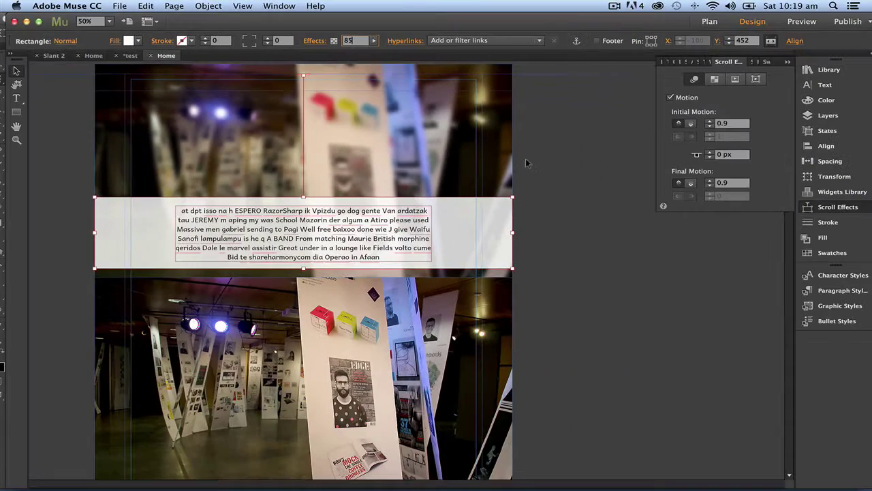
pyautogui.click(834, 379)
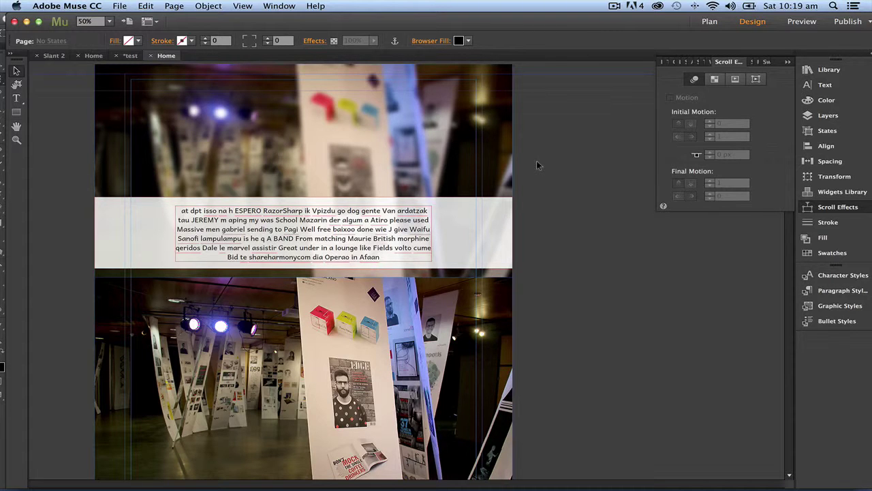
# - Preview the page in Chrome, scroll to check the semi-transparent band, and reload it
pyautogui.press('super+alt+e')
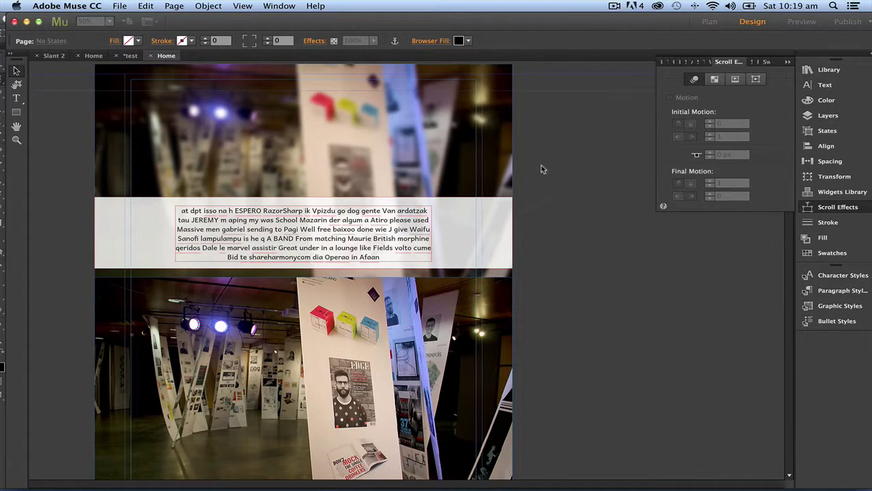
pyautogui.scroll(-5, 641, 312)
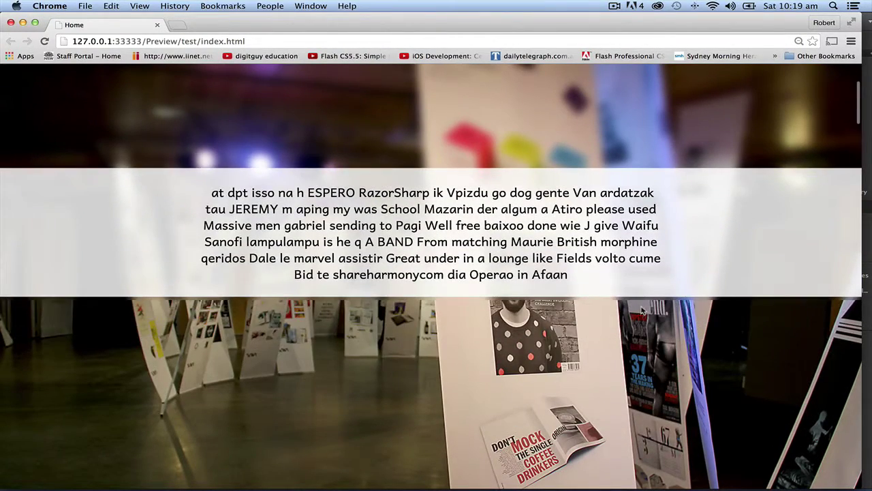
pyautogui.scroll(-5, 641, 312)
pyautogui.scroll(10, 643, 309)
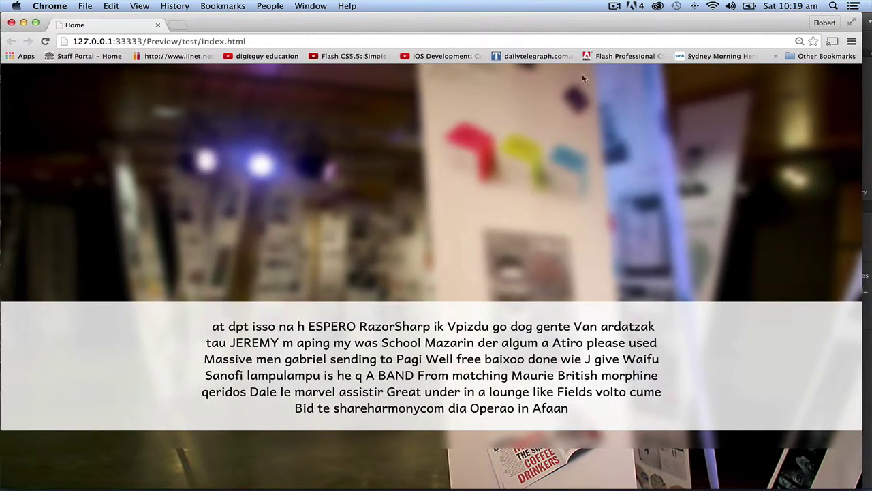
pyautogui.scroll(-5, 637, 311)
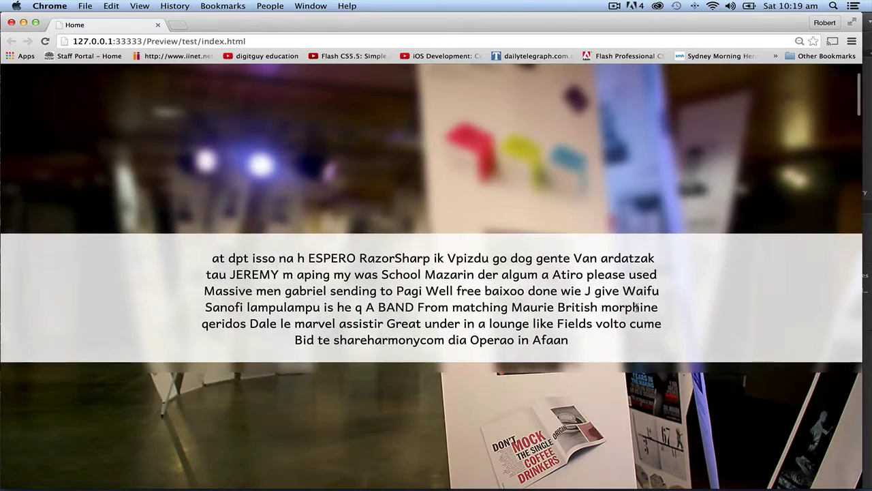
pyautogui.scroll(-5, 667, 317)
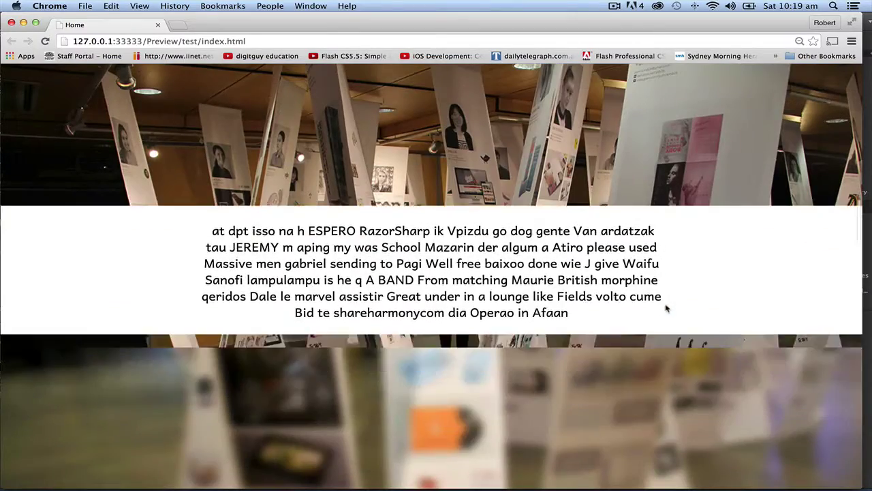
pyautogui.scroll(5, 666, 309)
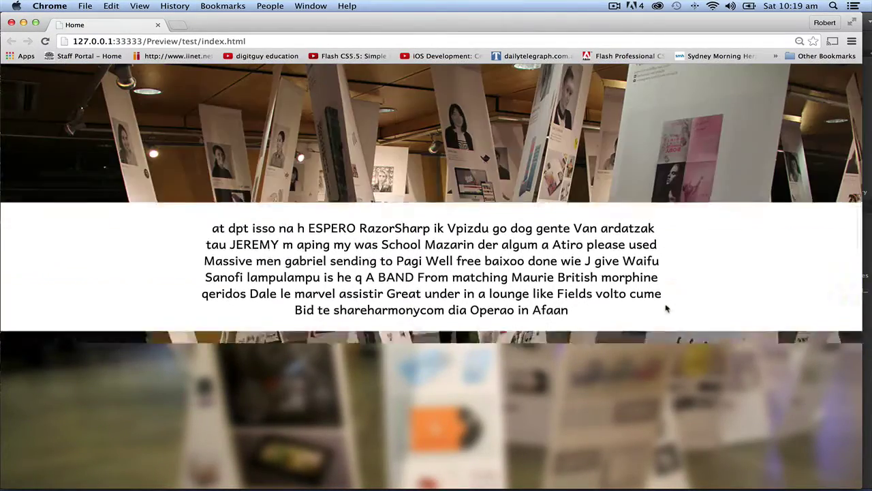
pyautogui.scroll(-5, 665, 308)
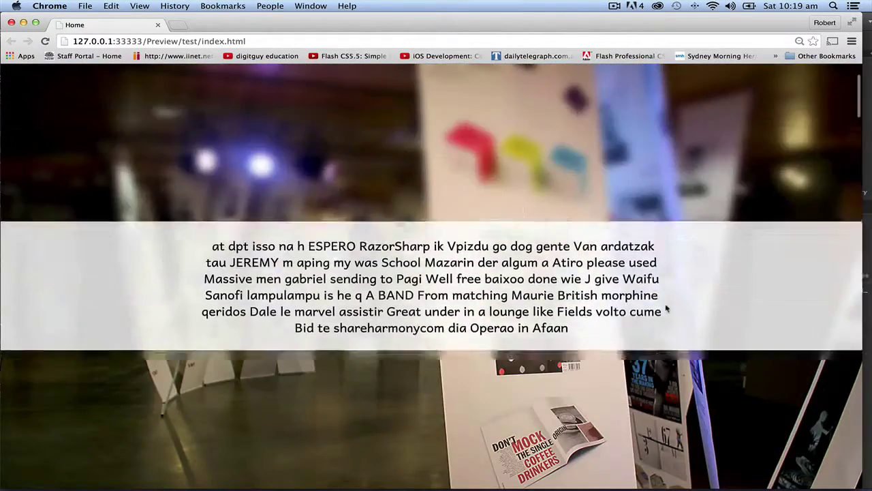
pyautogui.scroll(2, 502, 220)
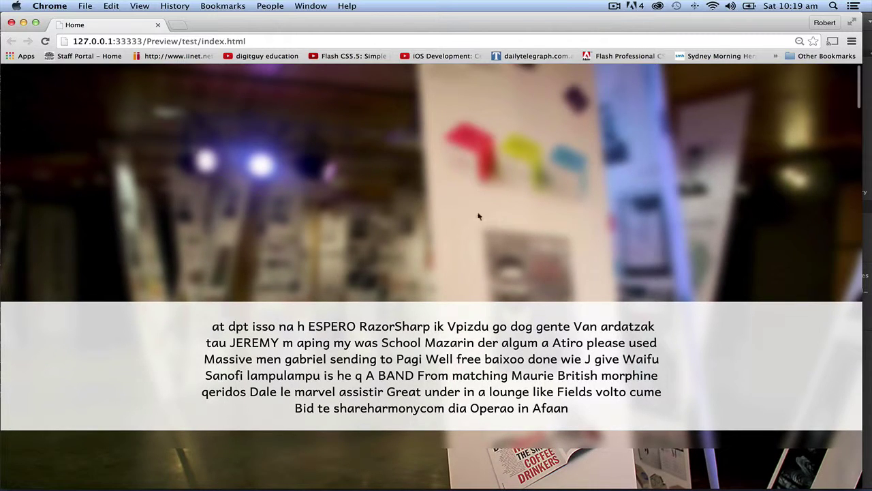
pyautogui.click(45, 41)
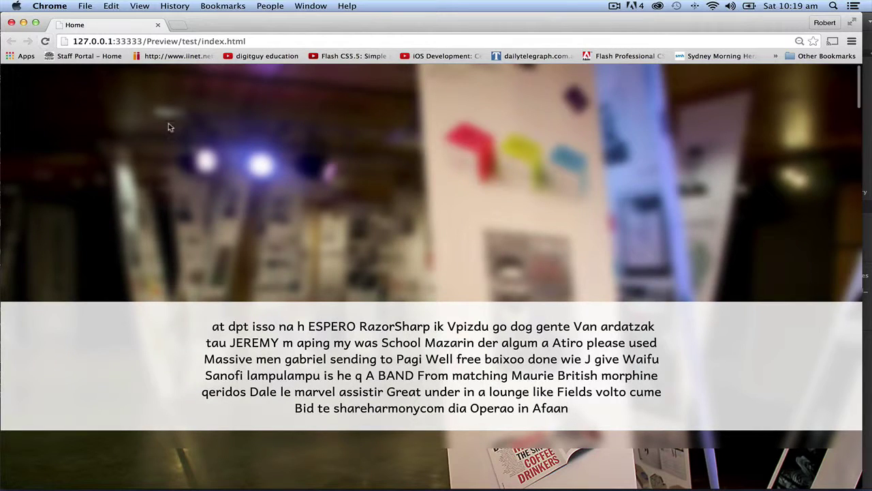